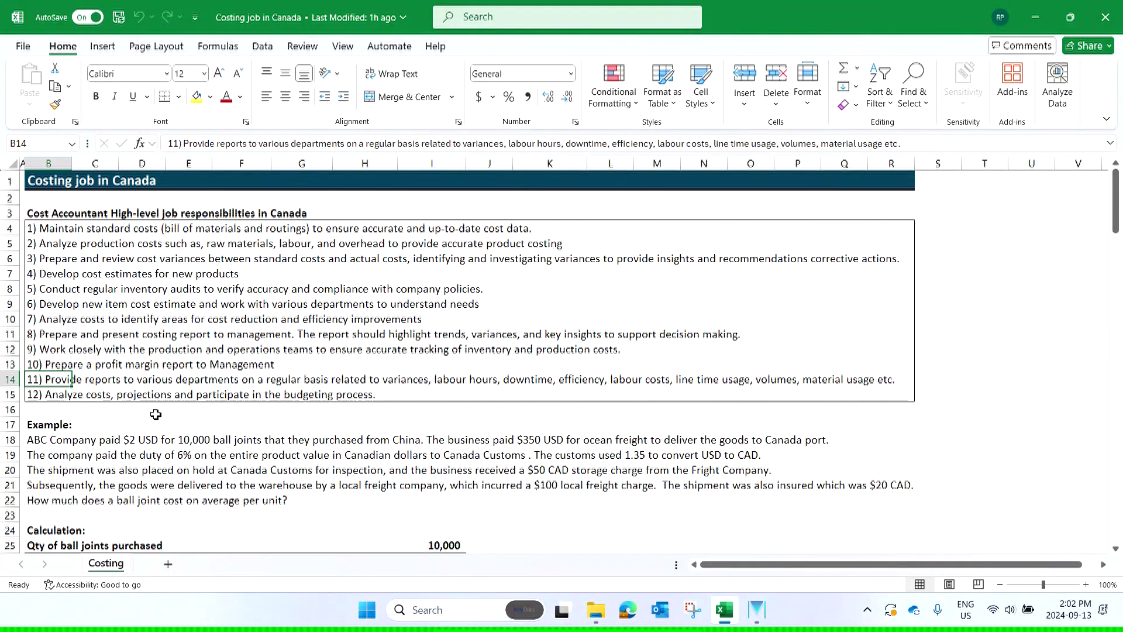
Read the last job responsibility and the ball joint costing example in rows 18 to 22.
left_click(50, 399)
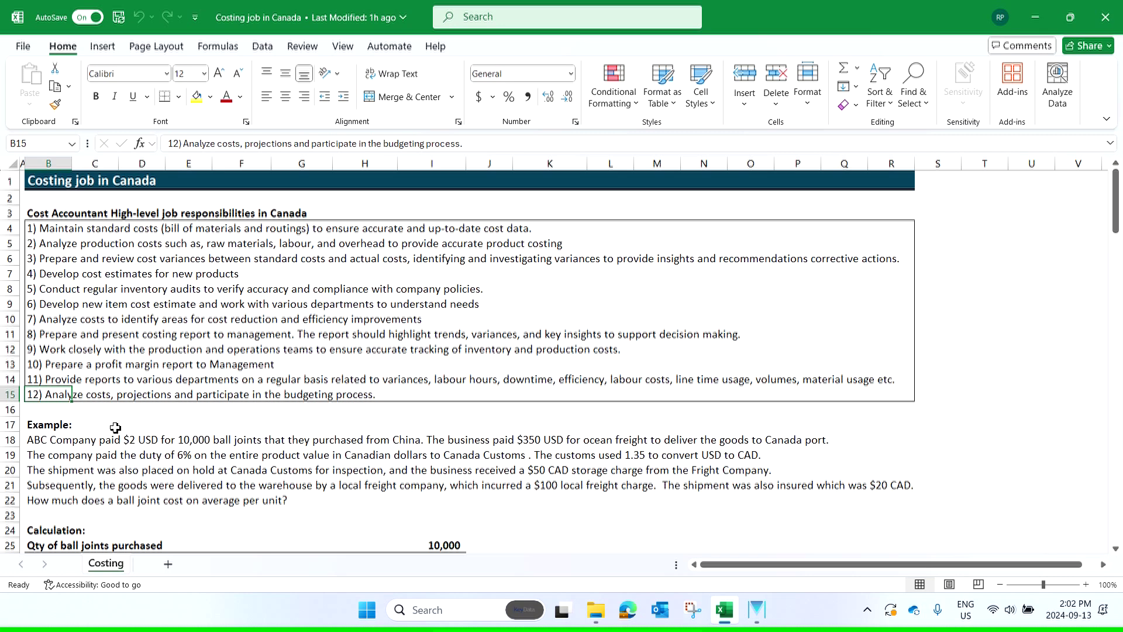
scroll(115, 428, "down", 3)
left_click(45, 305)
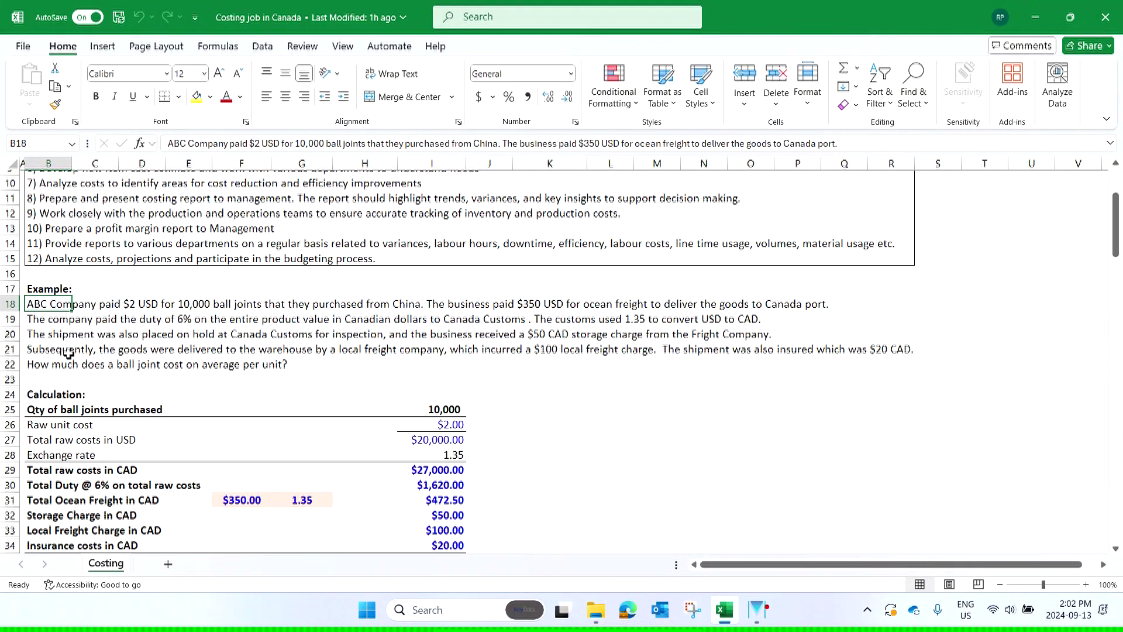
left_click(82, 365)
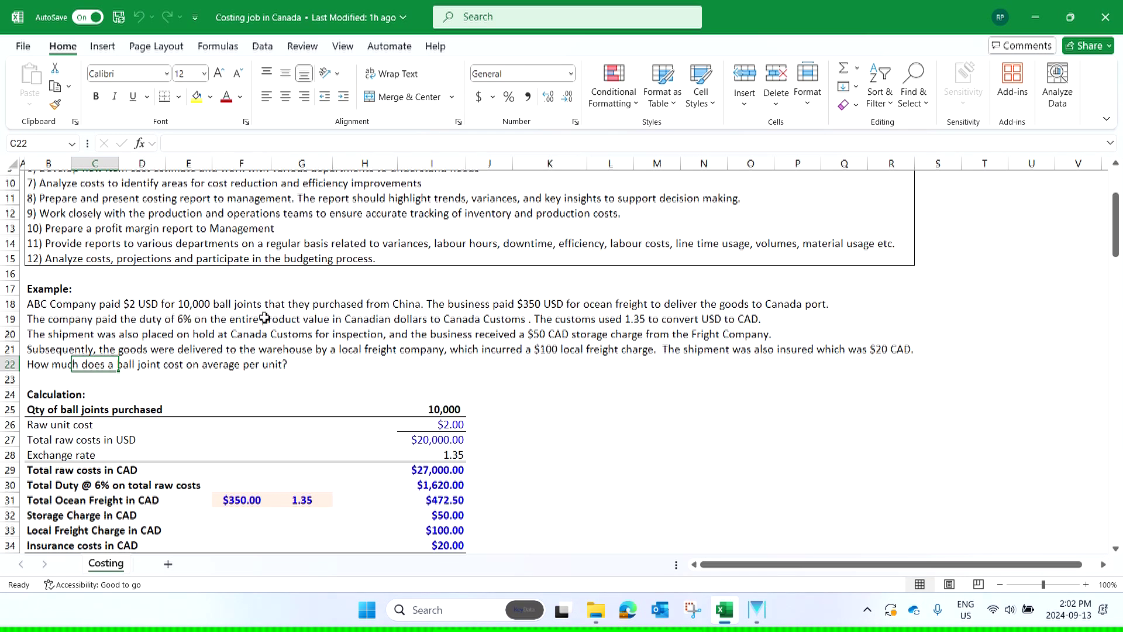
double_click(160, 304)
left_click(41, 304)
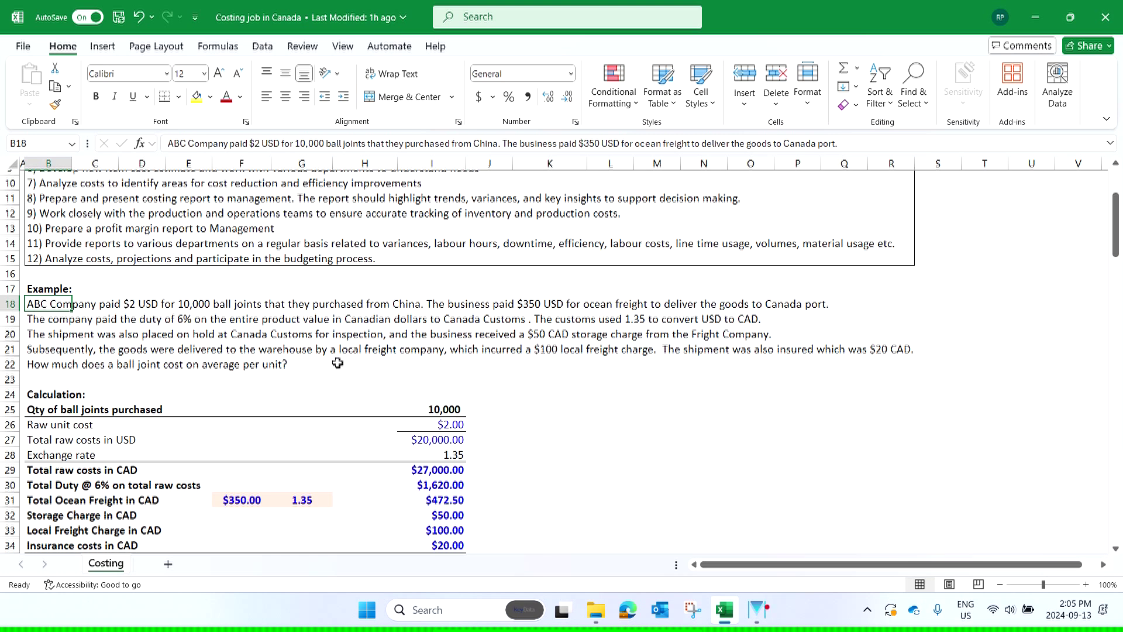
Examine the purchased quantity, raw unit cost, exchange rate and the formulas for total raw costs in USD and CAD.
scroll(337, 364, "down", 3)
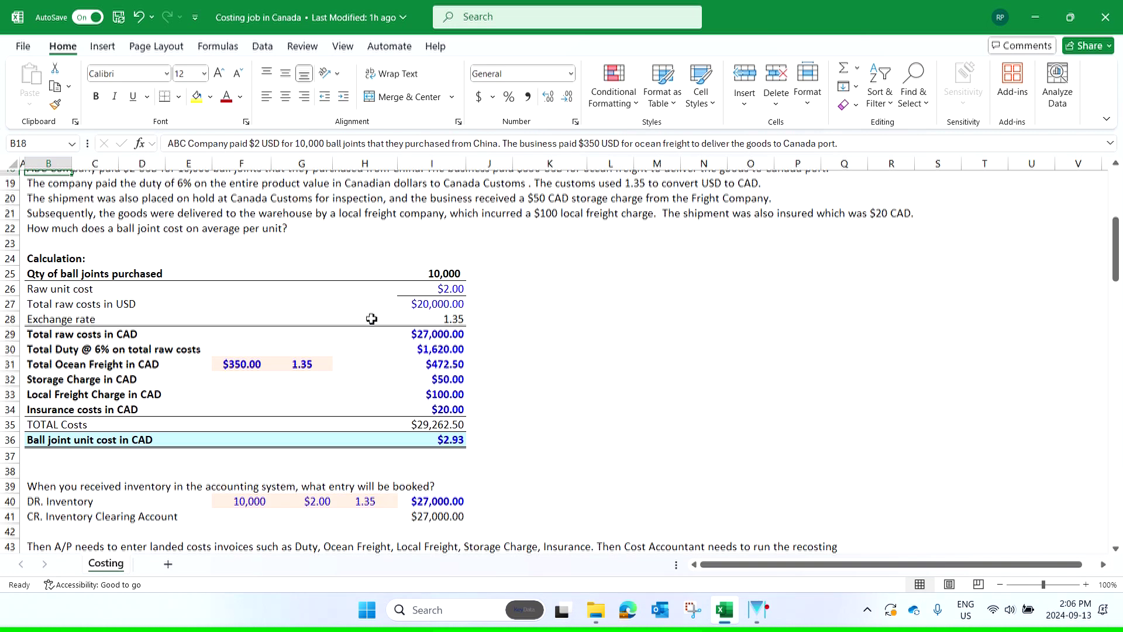
left_click(454, 275)
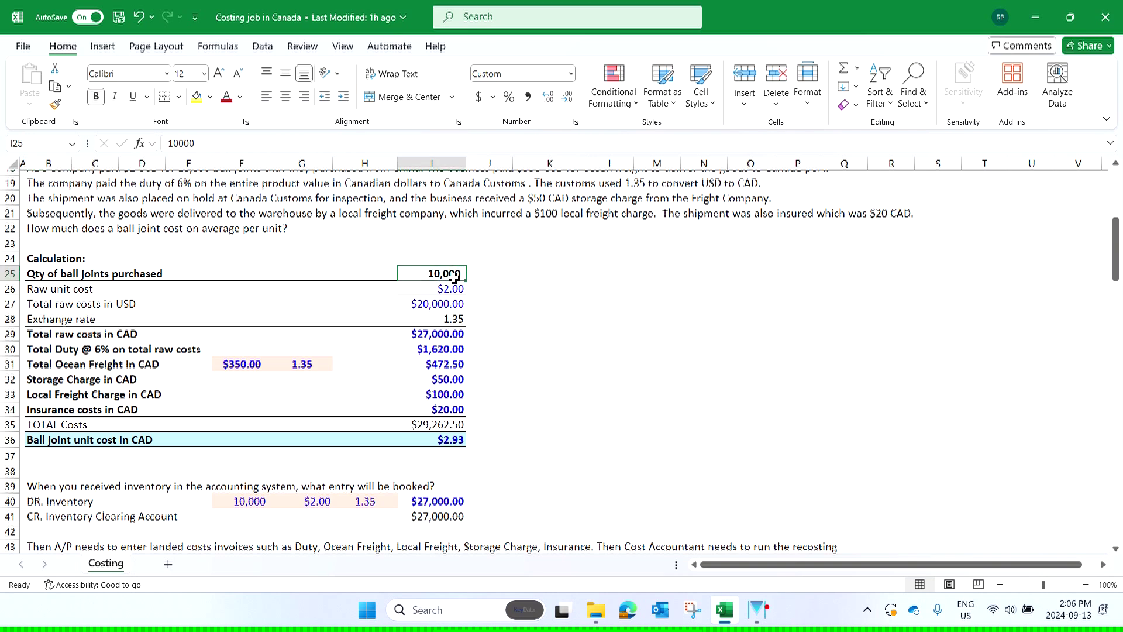
scroll(462, 287, "up", 1)
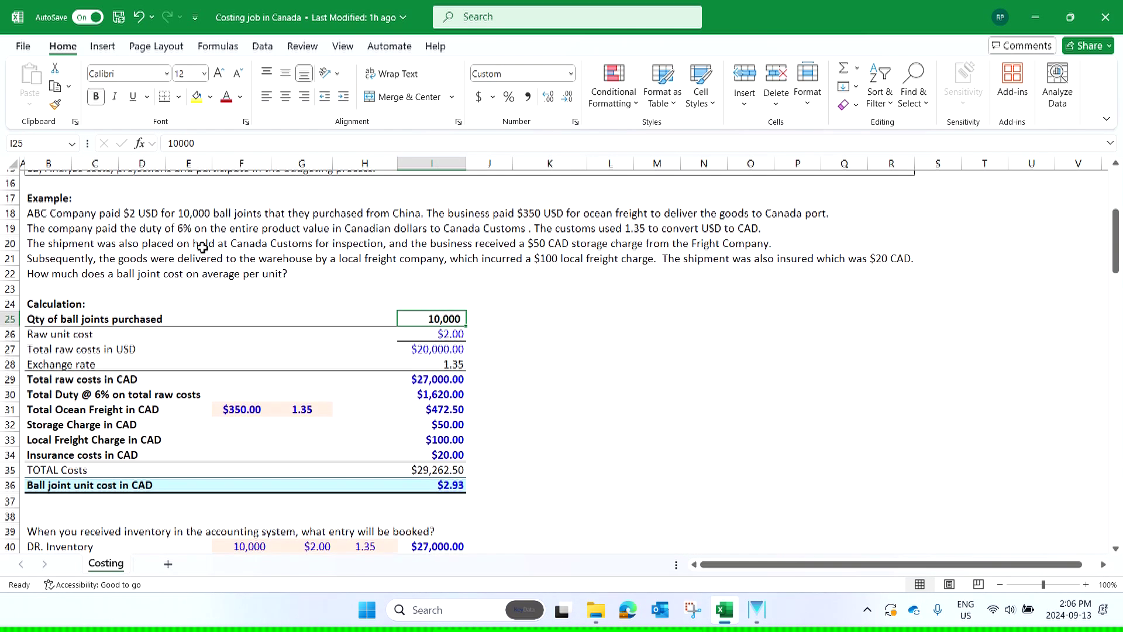
left_click(459, 335)
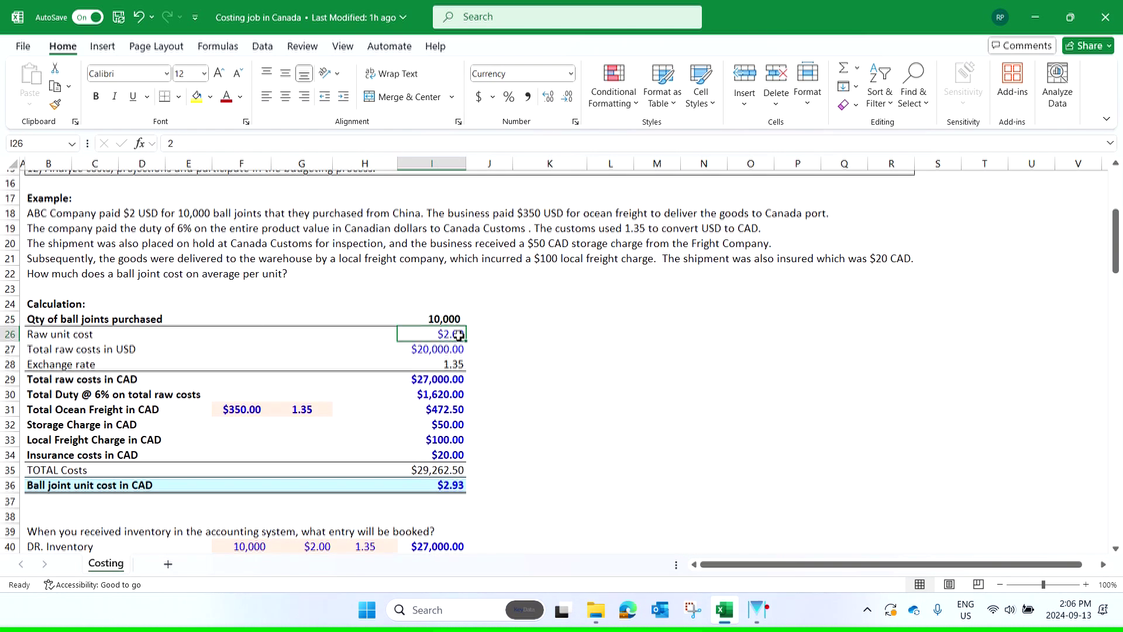
left_click(446, 352)
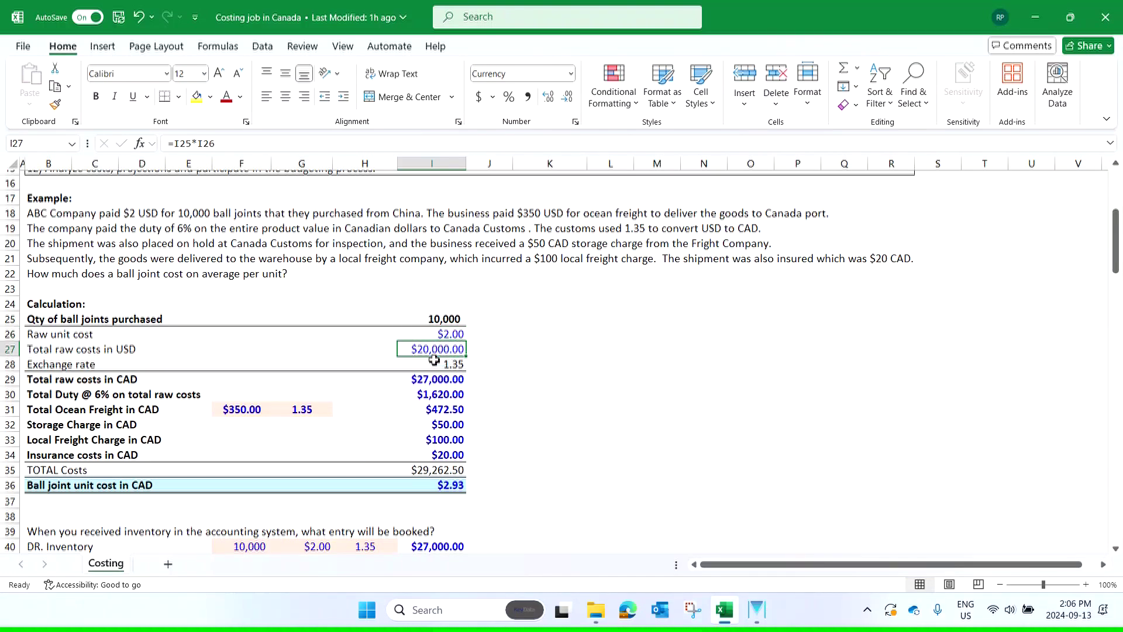
left_click(454, 365)
left_click(447, 354)
left_click(444, 380)
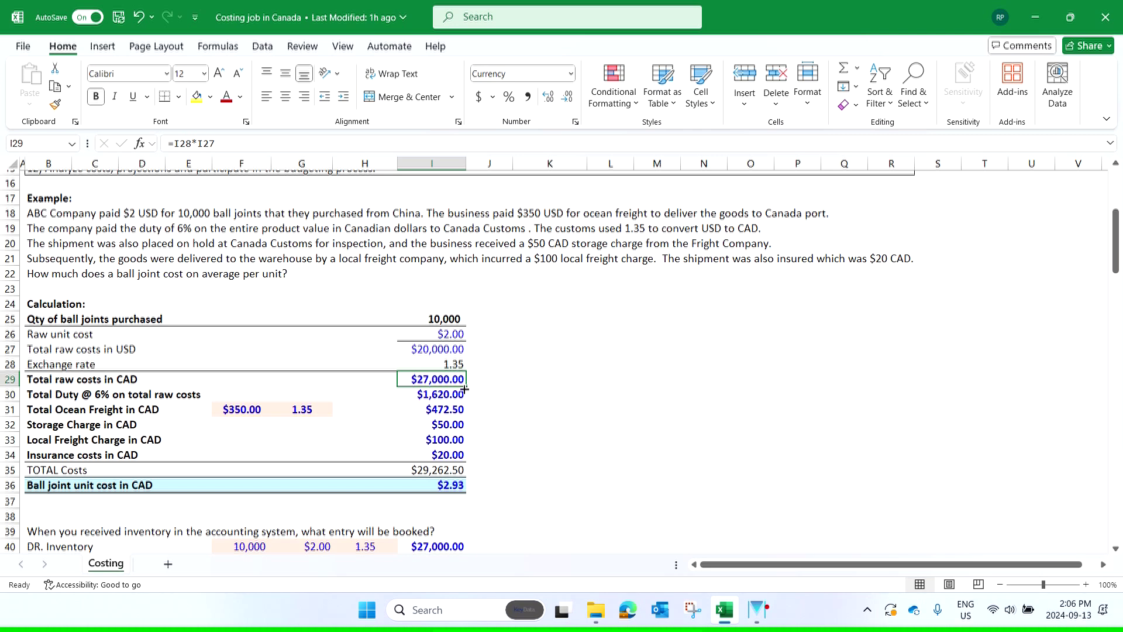
Inspect how the total duty in row 30 is calculated from the total raw costs in CAD.
left_click(40, 399)
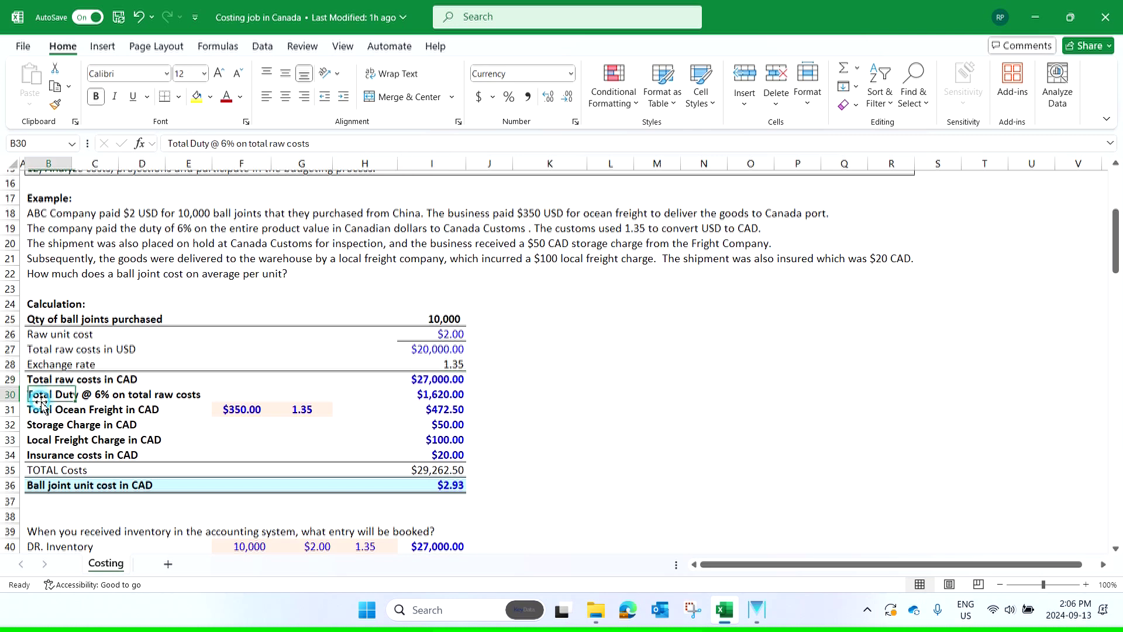
left_click(451, 396)
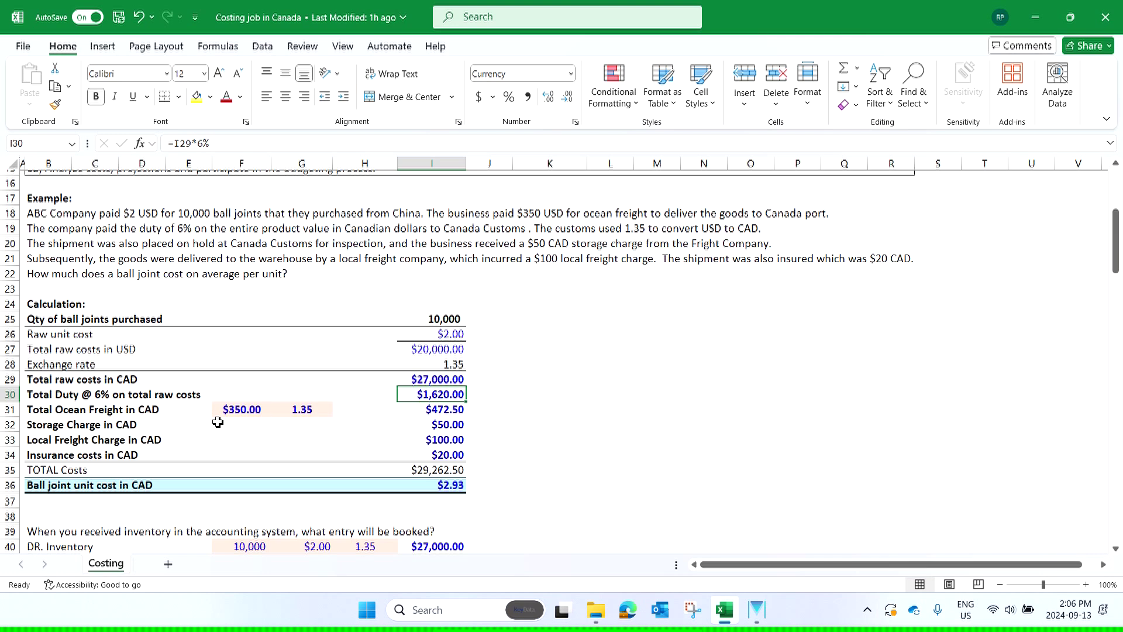
left_click(449, 378)
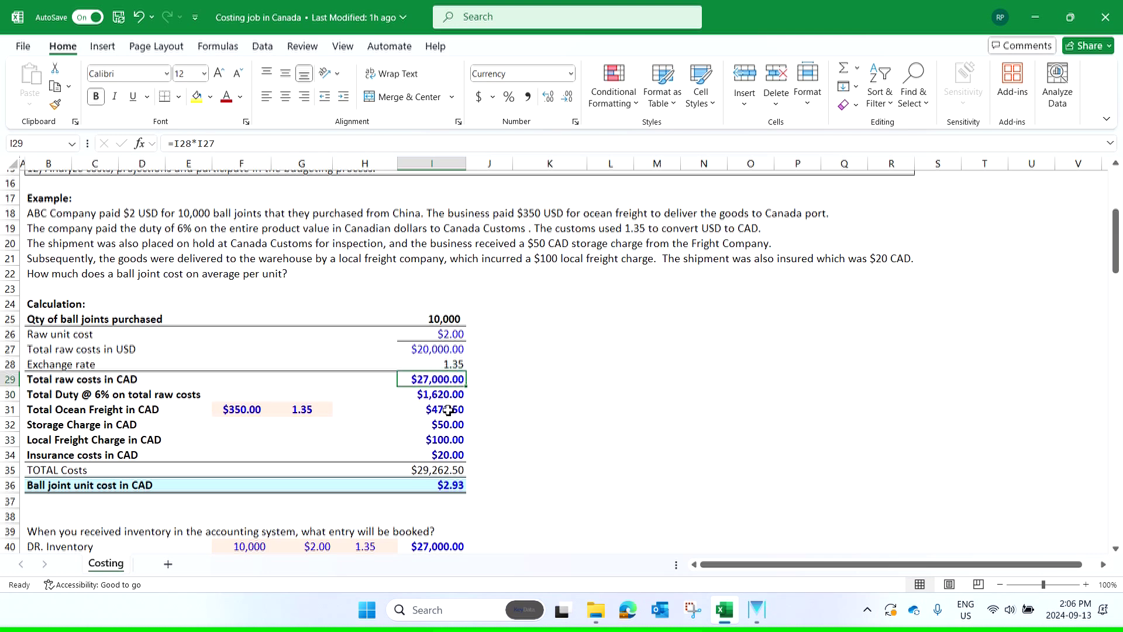
left_click(440, 398)
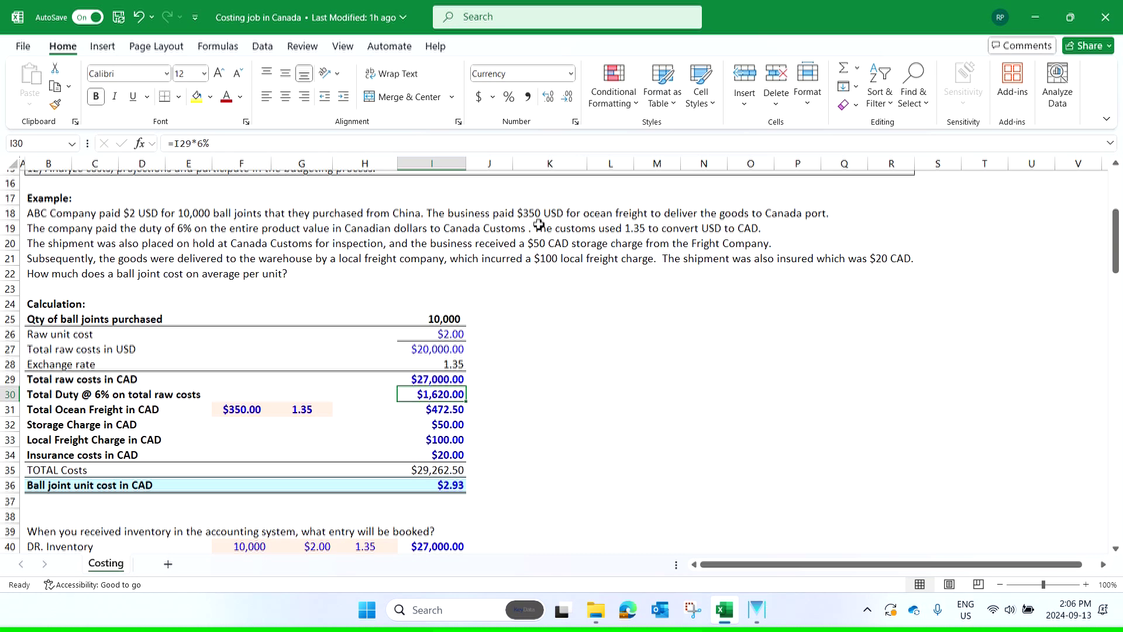
Inspect the ocean freight amount, its exchange rate and the formula that converts it to CAD in row 31.
left_click(243, 410)
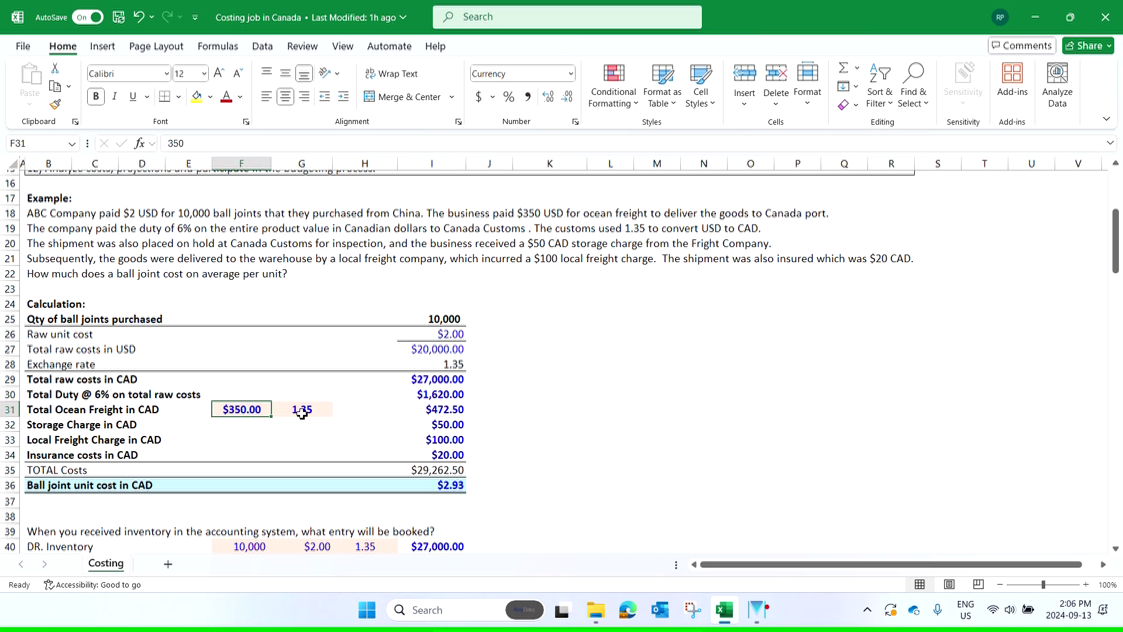
left_click(302, 410)
left_click(440, 411)
double_click(440, 411)
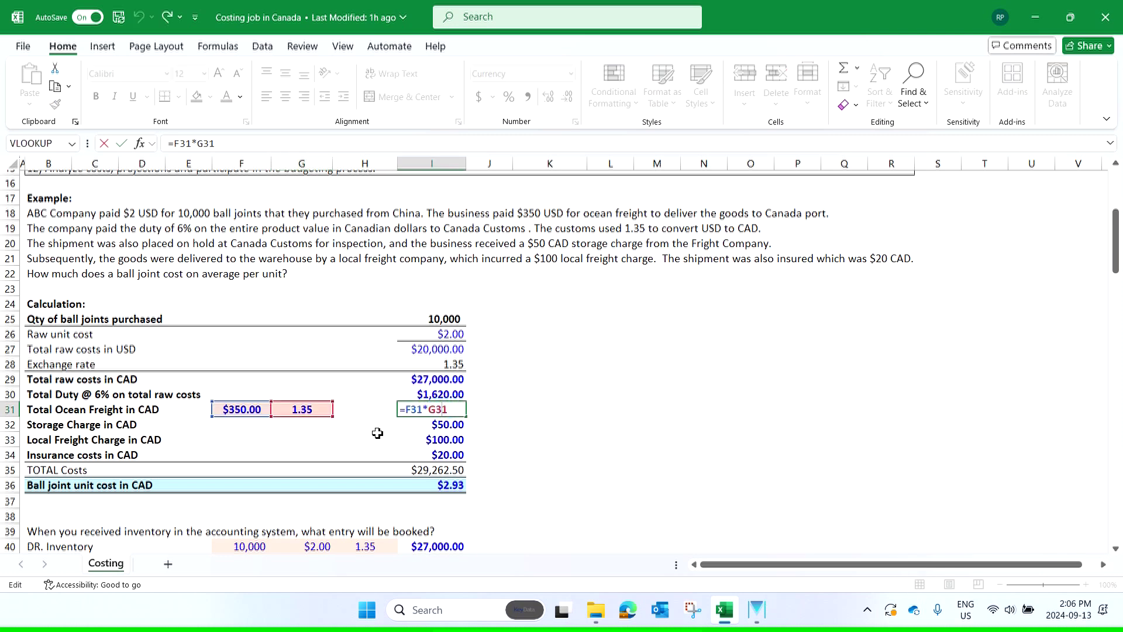
key("Return")
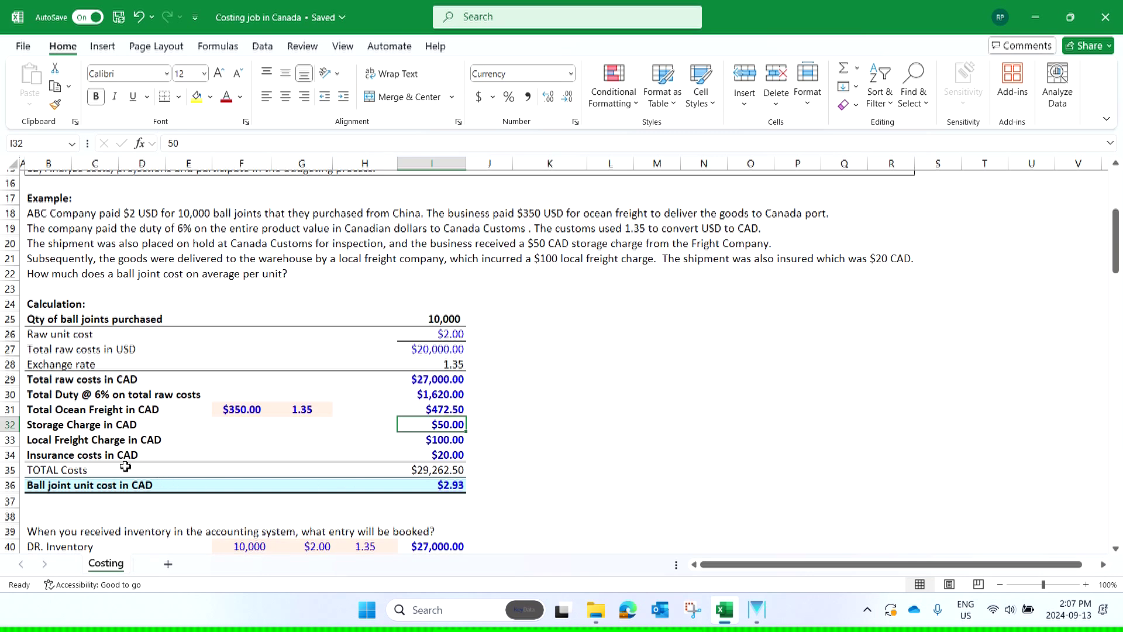
Examine the local freight and insurance costs, then check the formulas for TOTAL Costs and the ball joint unit cost.
left_click(459, 439)
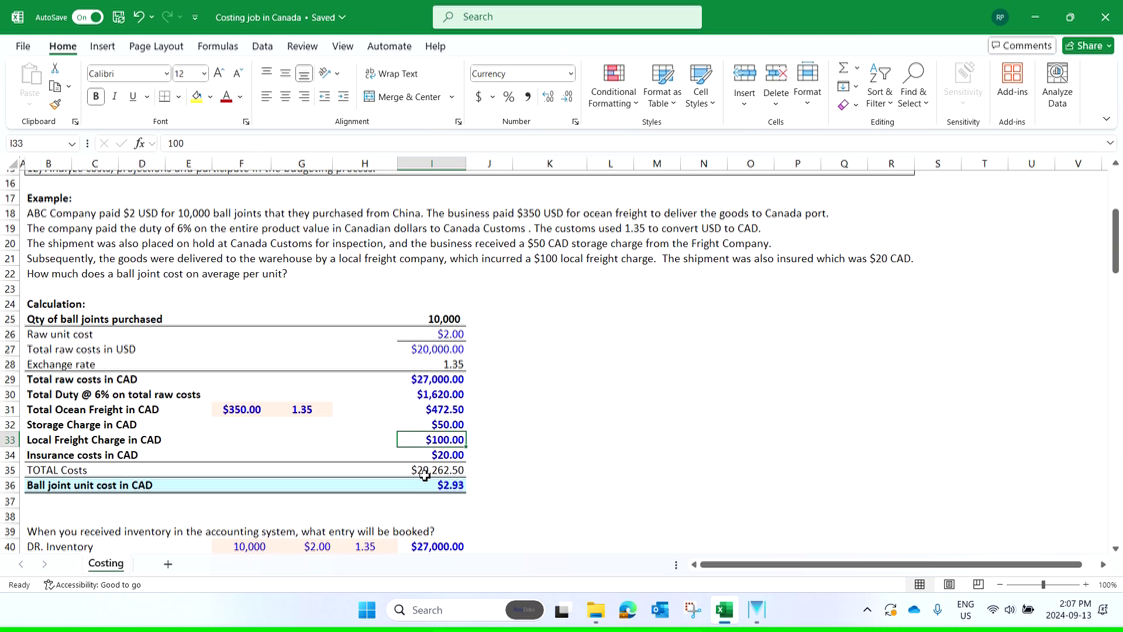
left_click(447, 456)
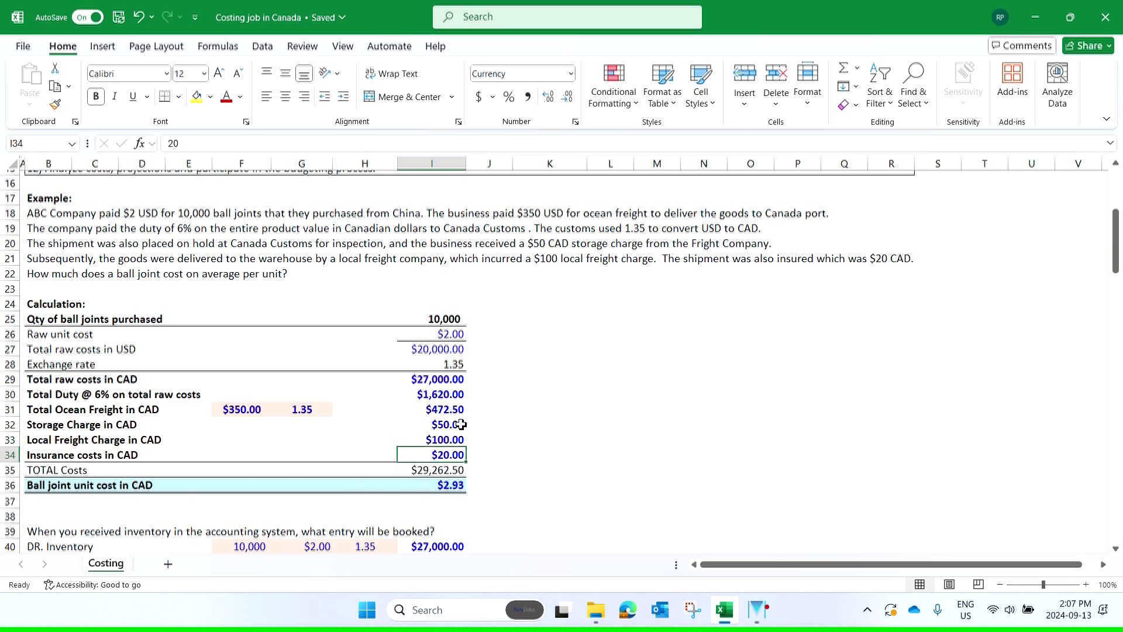
left_click_drag(448, 381, 457, 460)
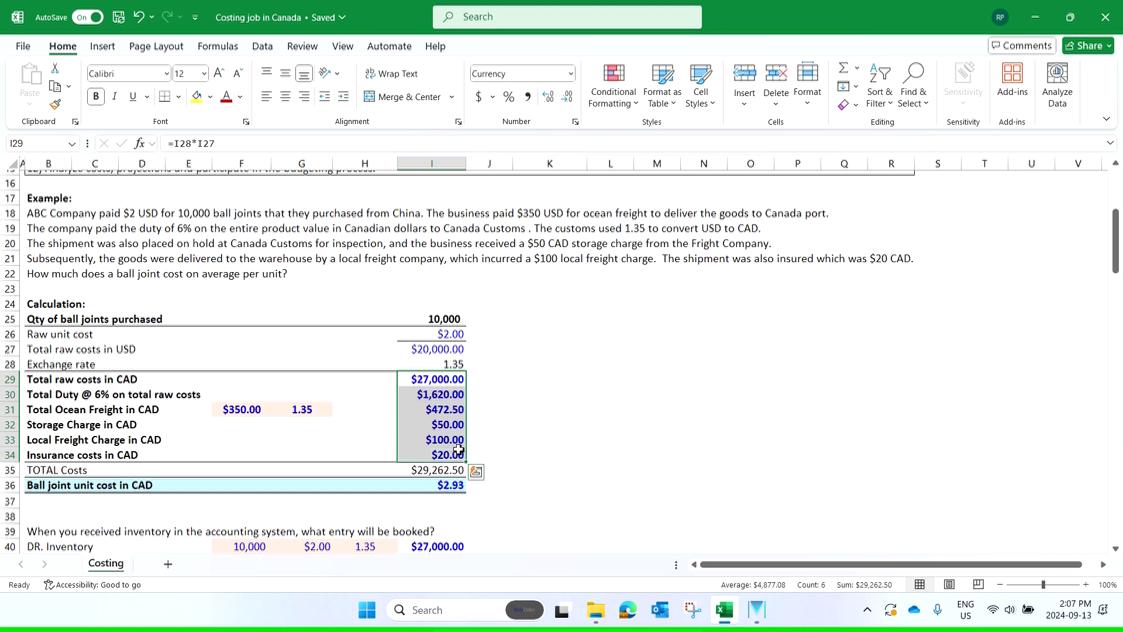
left_click(433, 472)
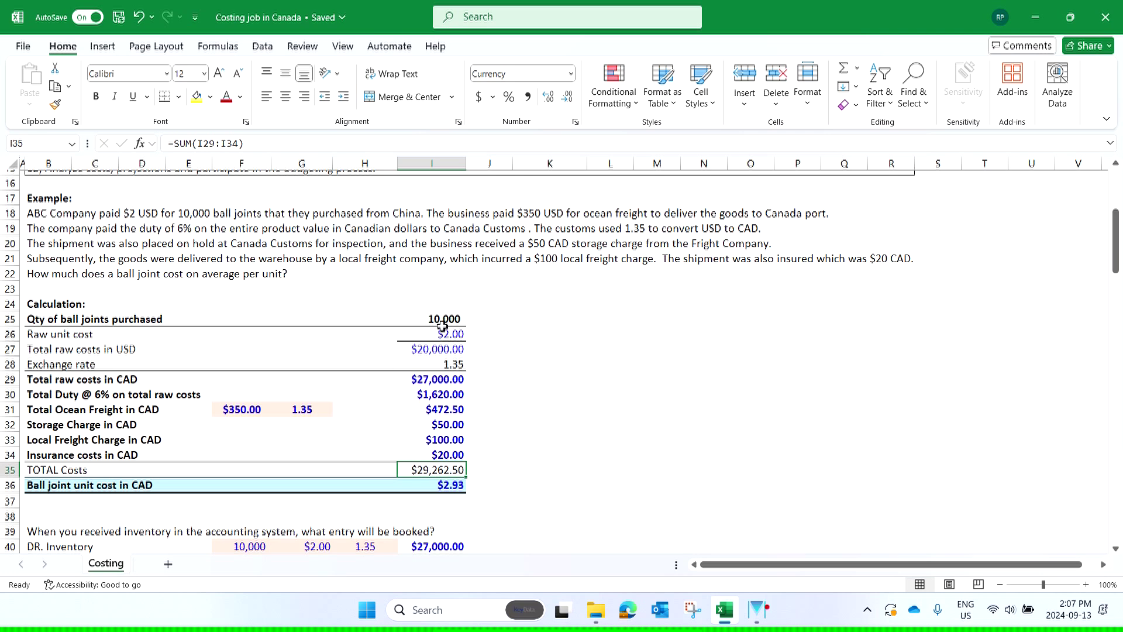
double_click(452, 485)
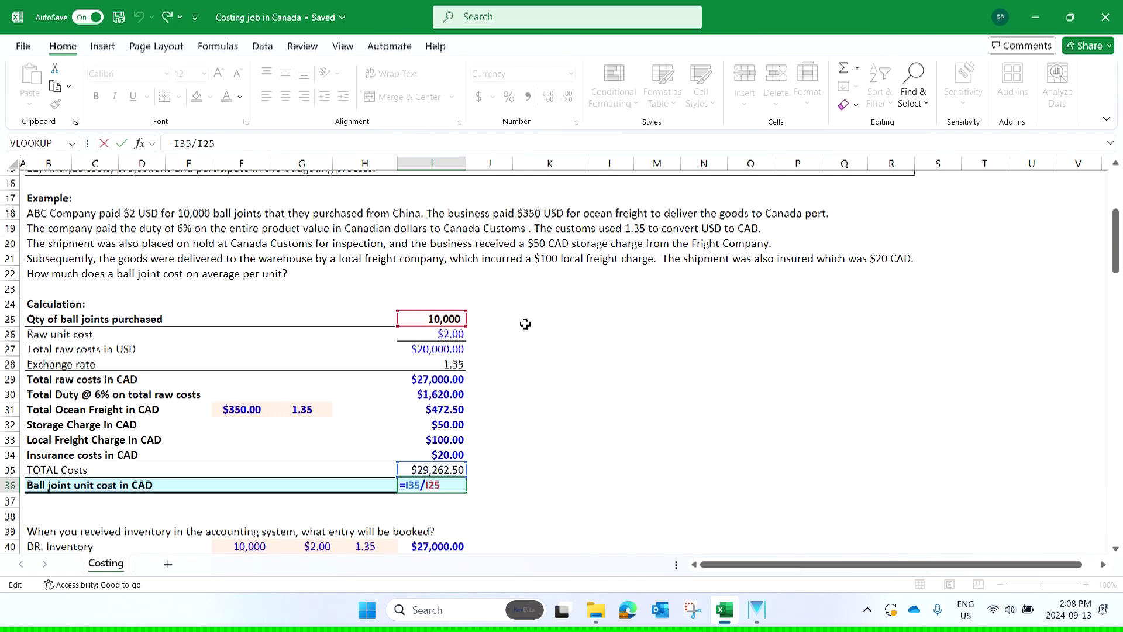
key("Return")
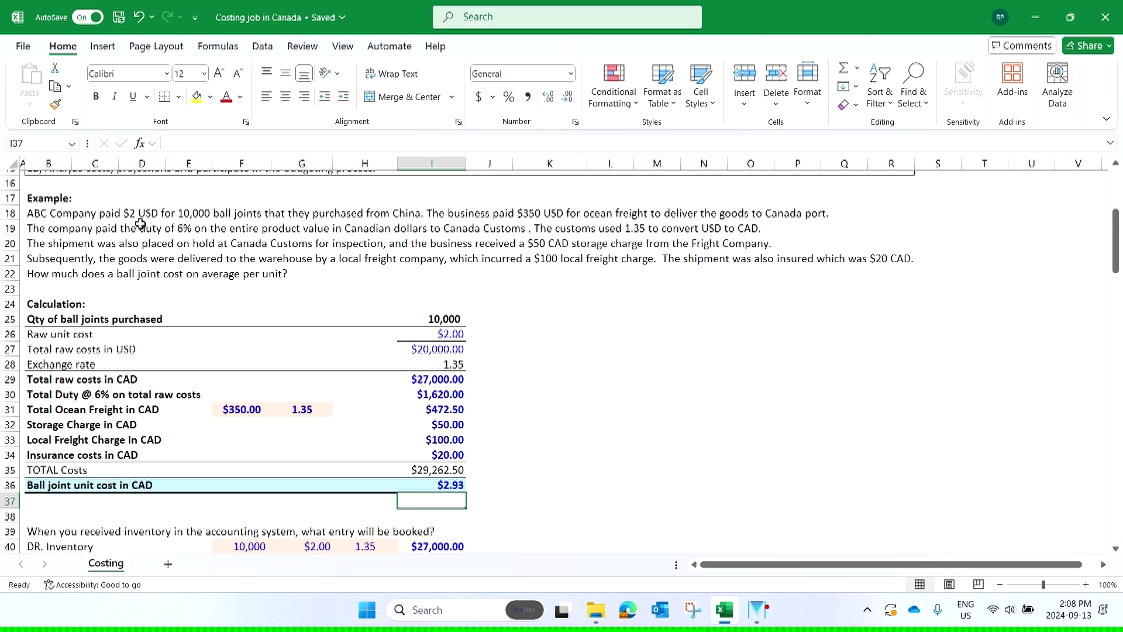
left_click(462, 484)
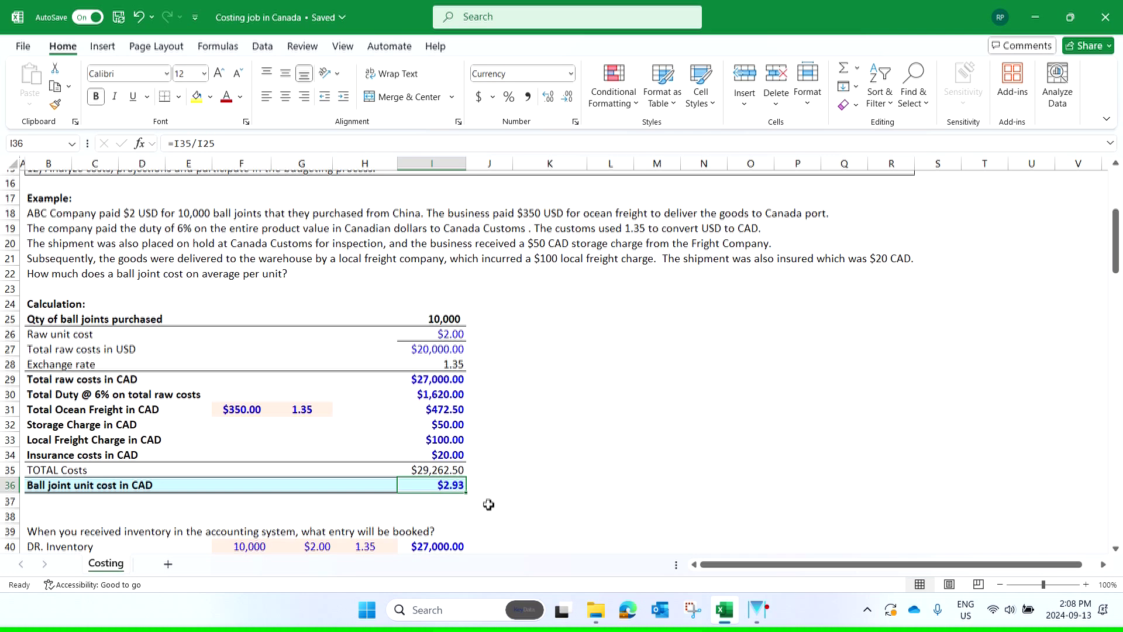
Review the journal entry for received inventory in rows 40 and 41 and recheck the ball joint unit cost.
scroll(488, 505, "down", 4)
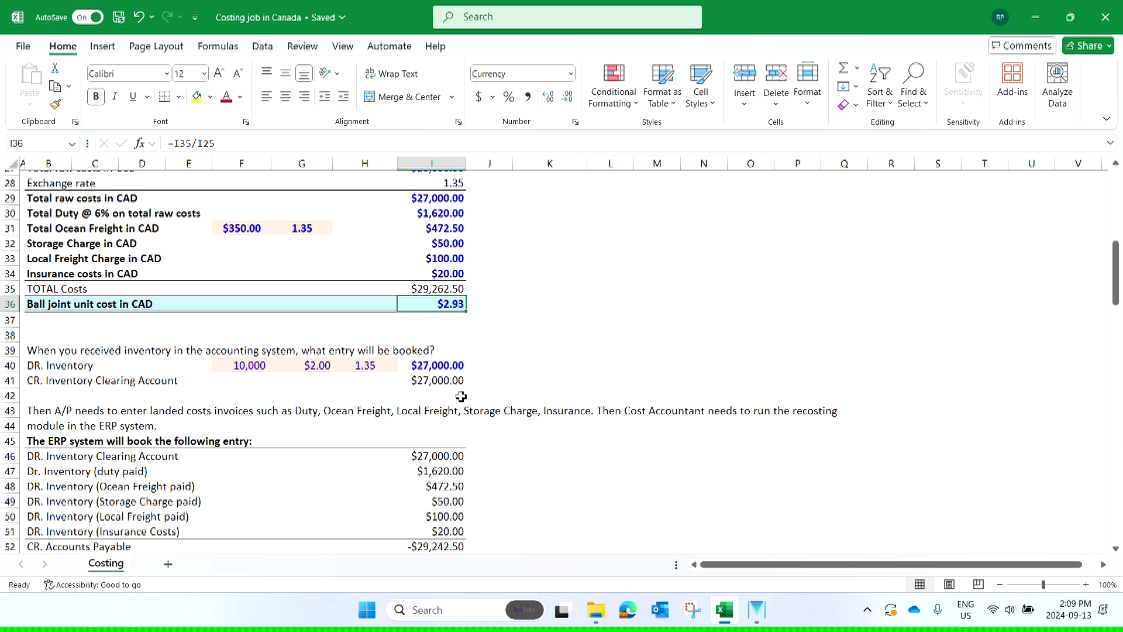
left_click(449, 381)
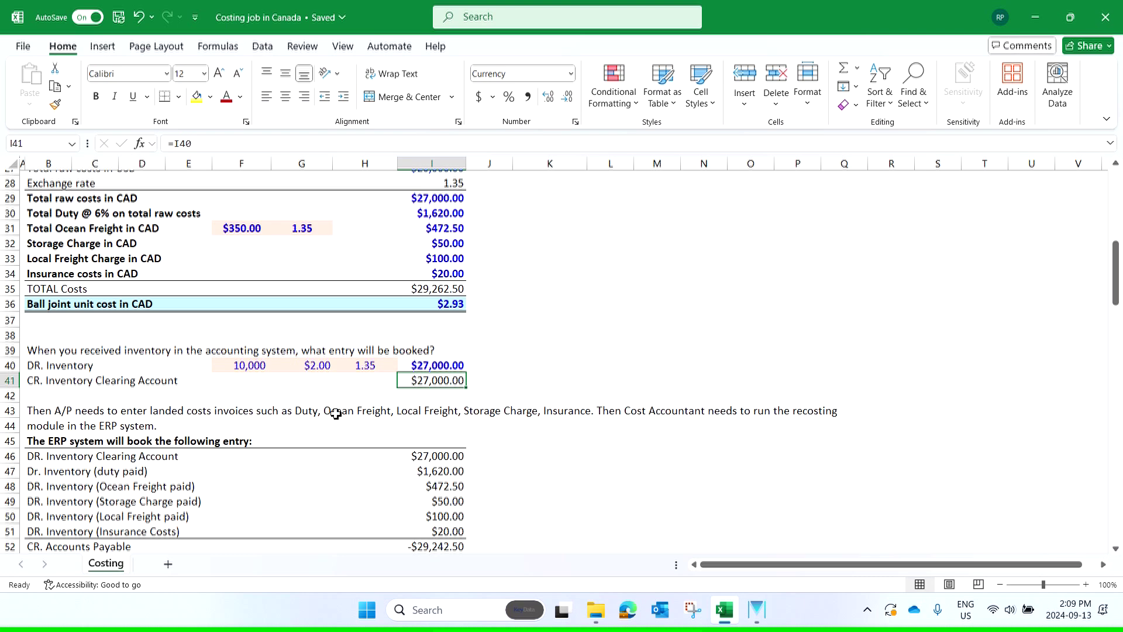
scroll(216, 344, "down", 3)
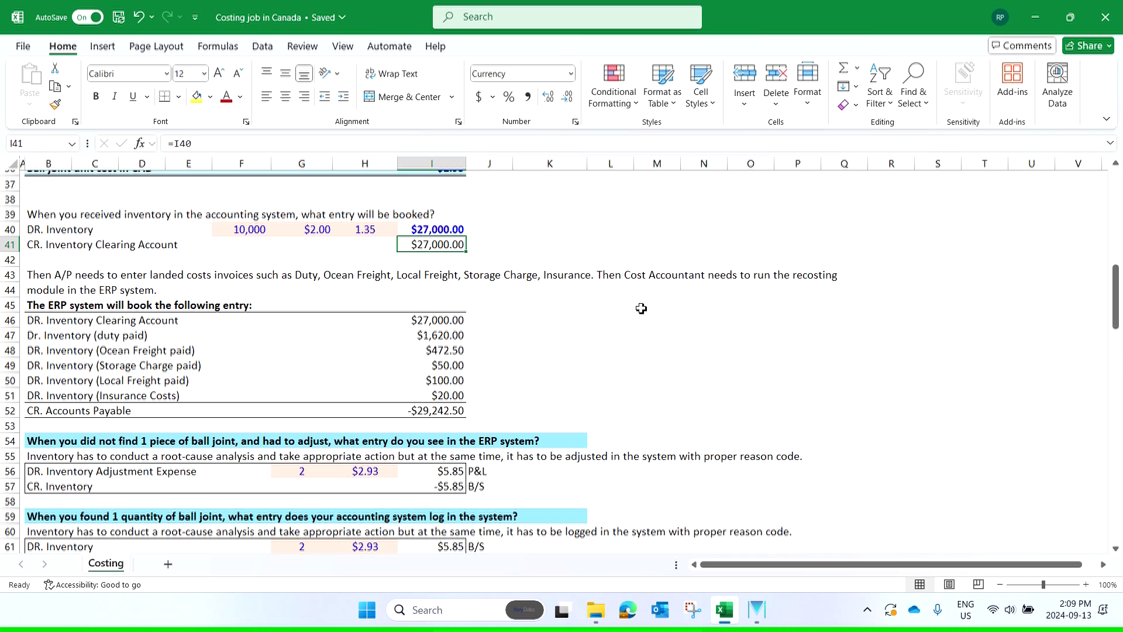
scroll(641, 308, "up", 4)
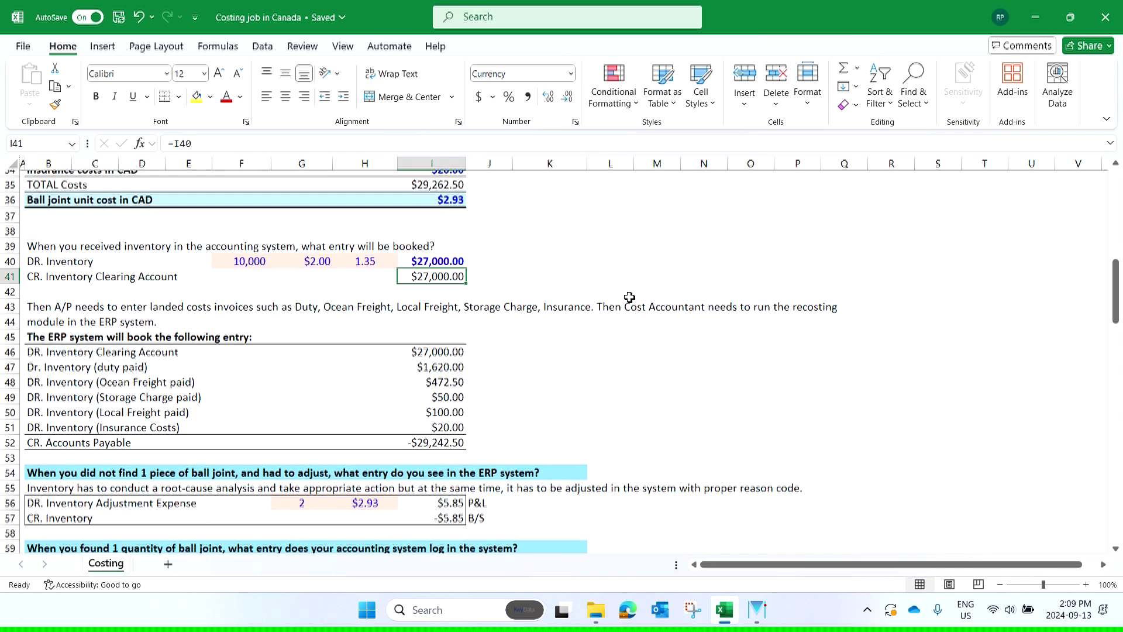
left_click(449, 349)
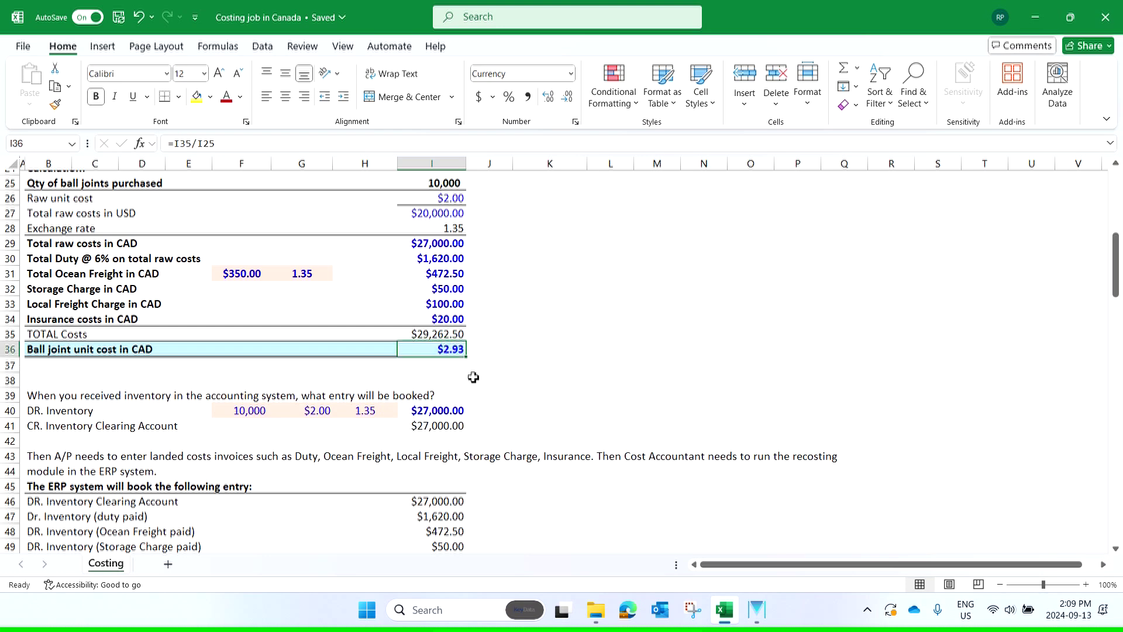
Review the ERP recosting entry from the Inventory Clearing Account through the duty, ocean freight and storage debit lines in rows 46 to 49.
scroll(471, 375, "down", 3)
scroll(539, 411, "down", 2)
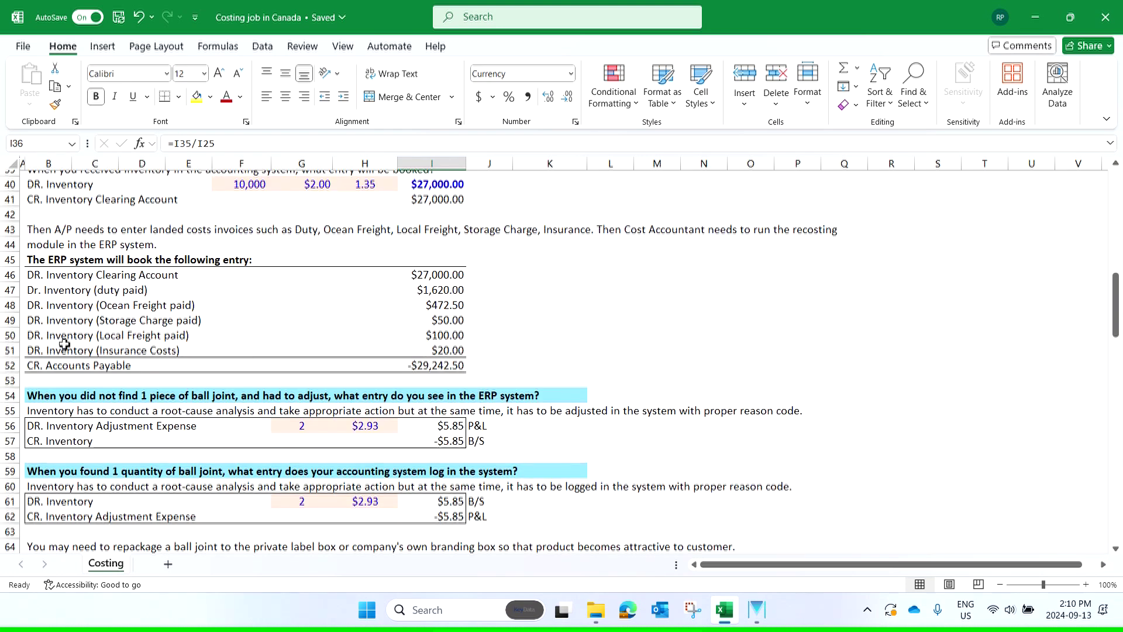
left_click(50, 275)
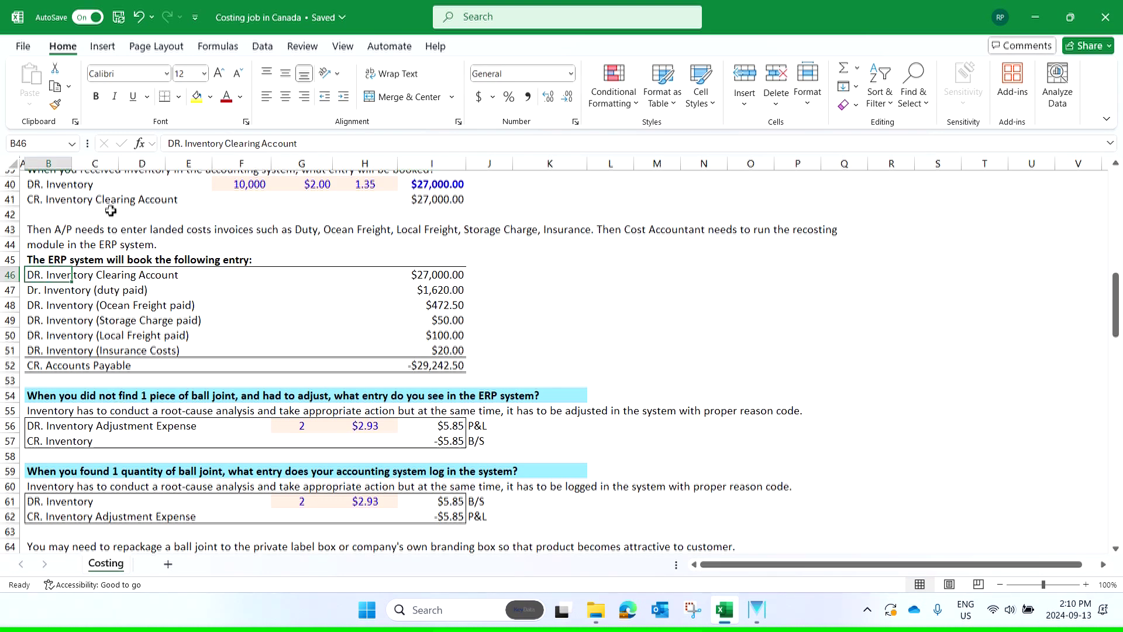
left_click(417, 202)
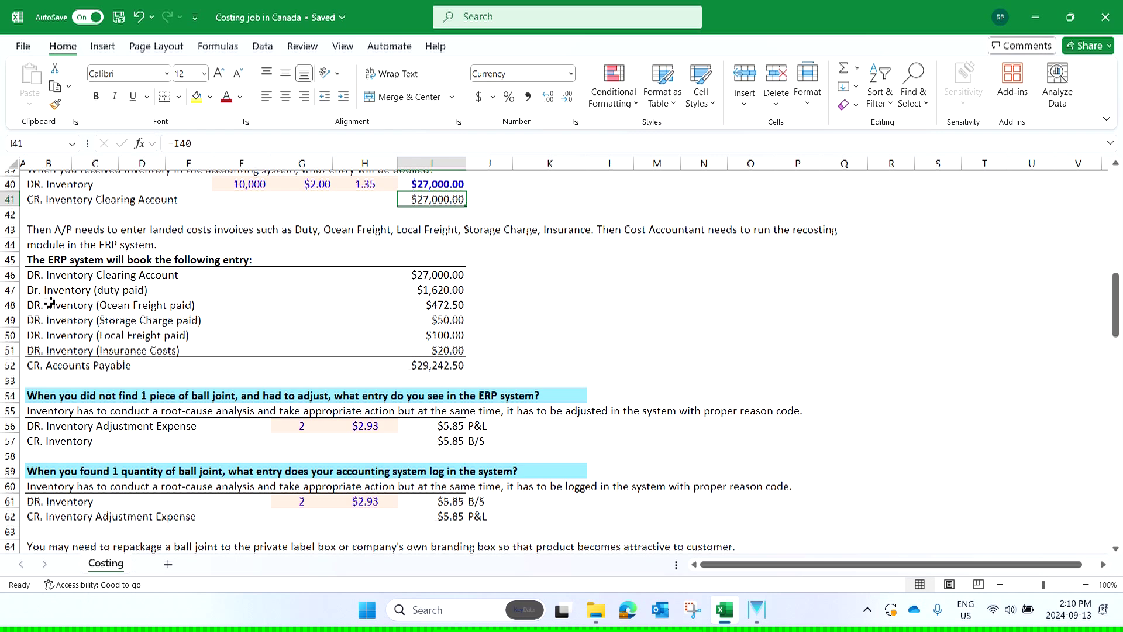
left_click_drag(49, 296, 49, 345)
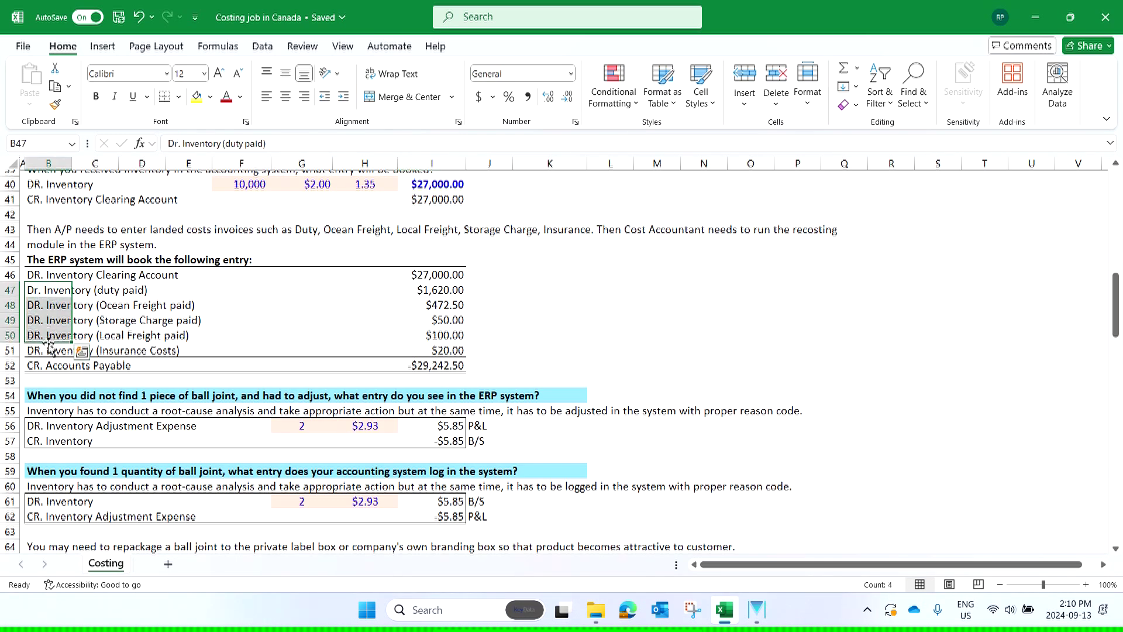
left_click(50, 290)
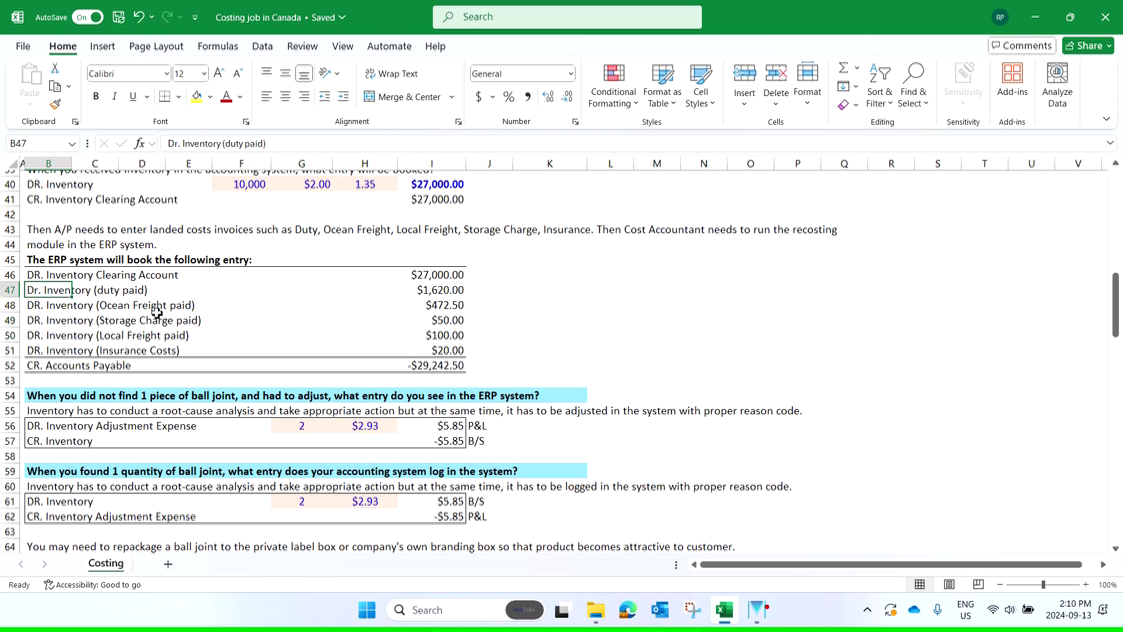
left_click(33, 310)
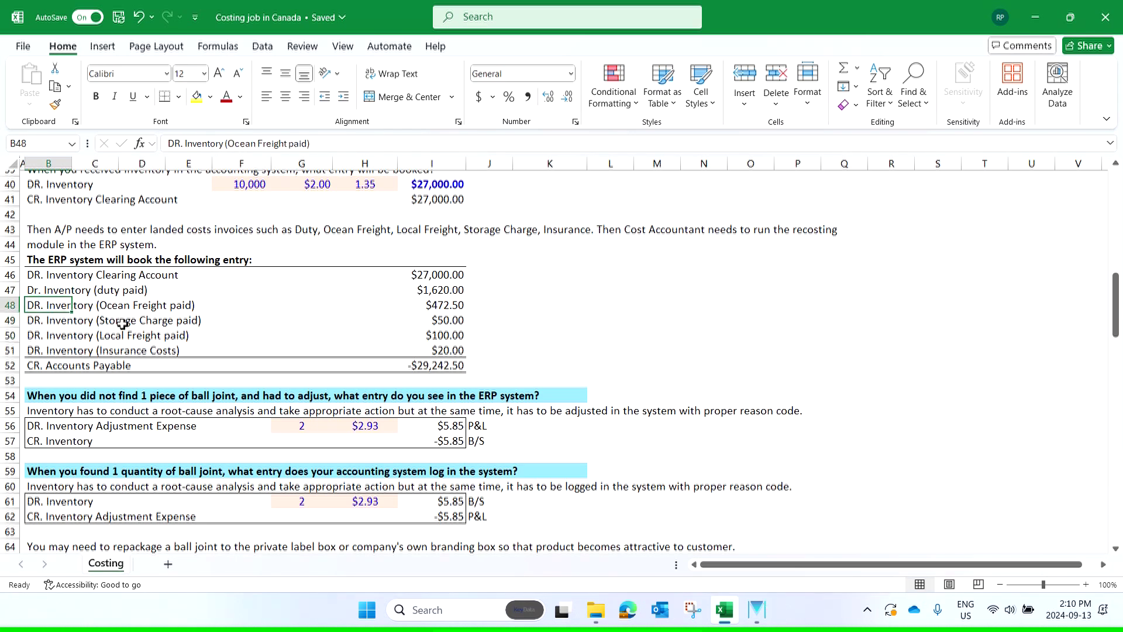
left_click(47, 323)
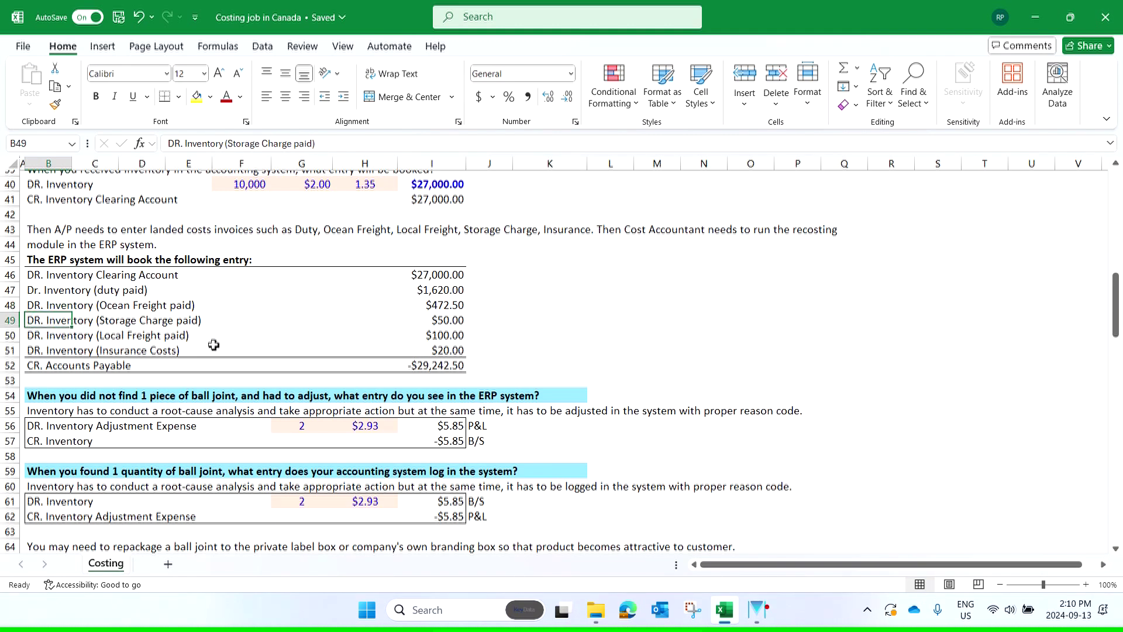
Inspect the Accounts Payable credit formula in row 52 and compare it with the ball joint unit cost calculation in row 36.
left_click(448, 366)
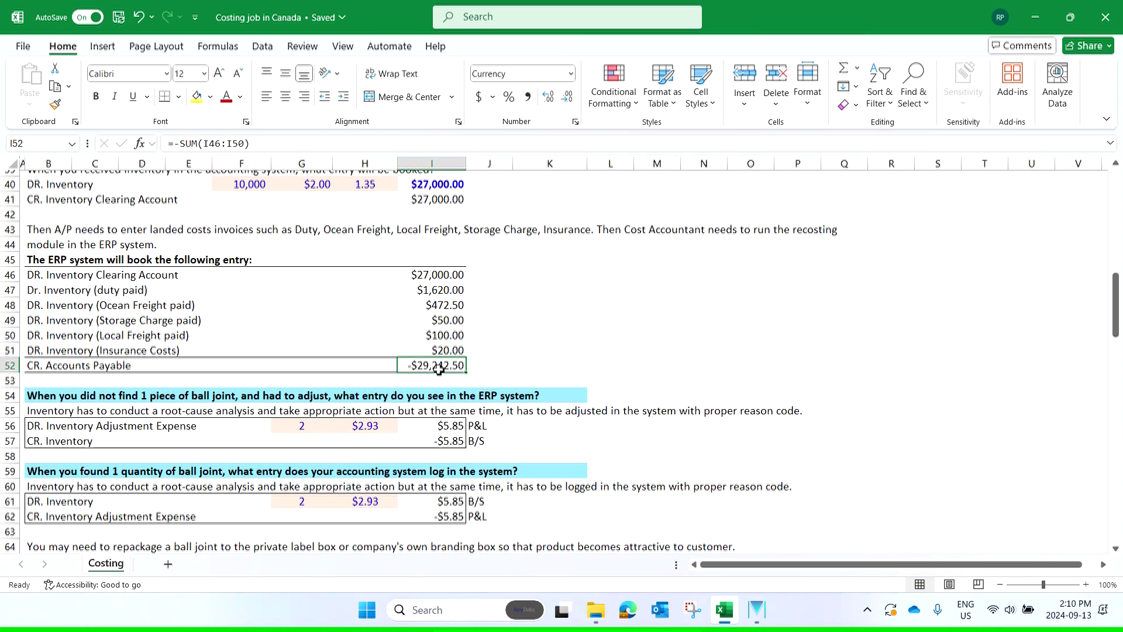
scroll(316, 322, "up", 3)
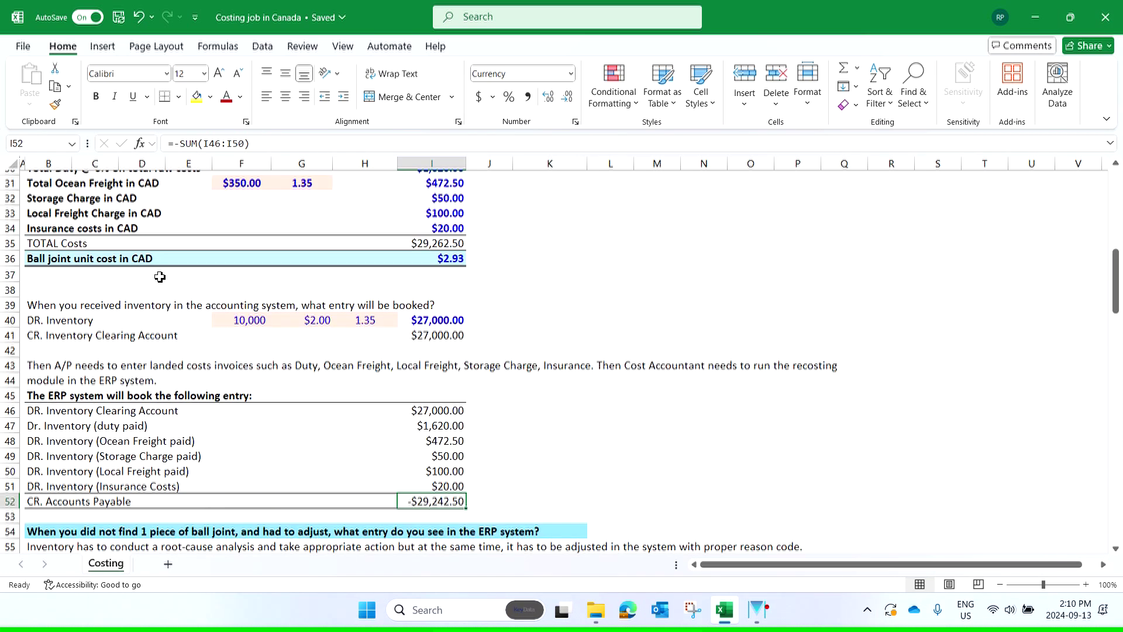
left_click(448, 261)
scroll(475, 279, "up", 2)
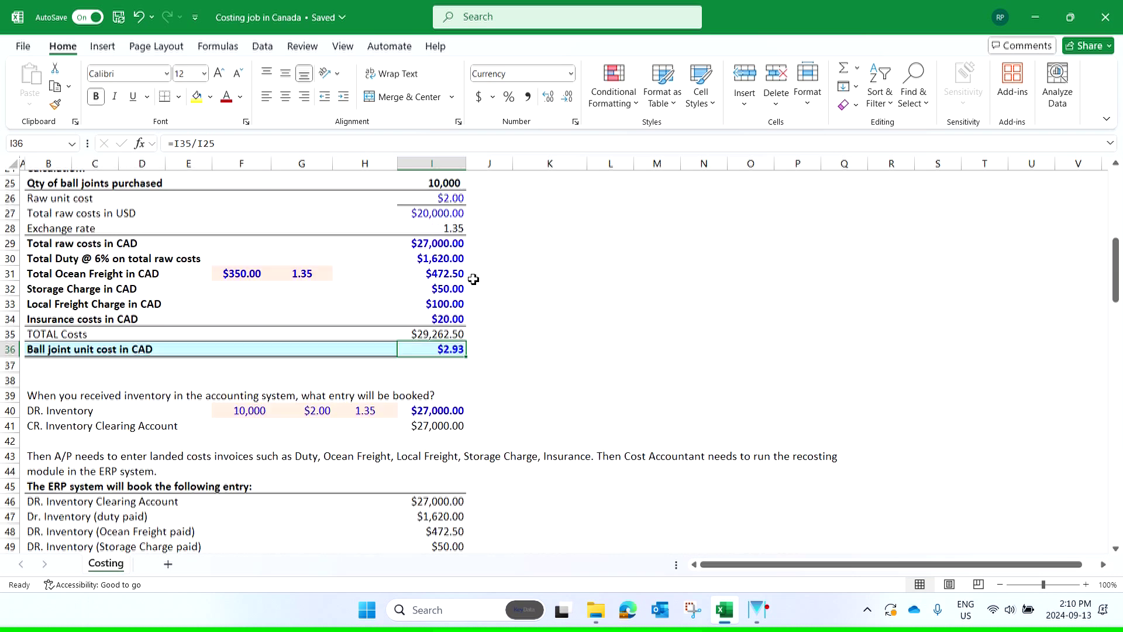
Examine the adjustment entries for missing and found ball joints, checking the unit cost and the Inventory debit formula in row 61.
scroll(465, 323, "down", 4)
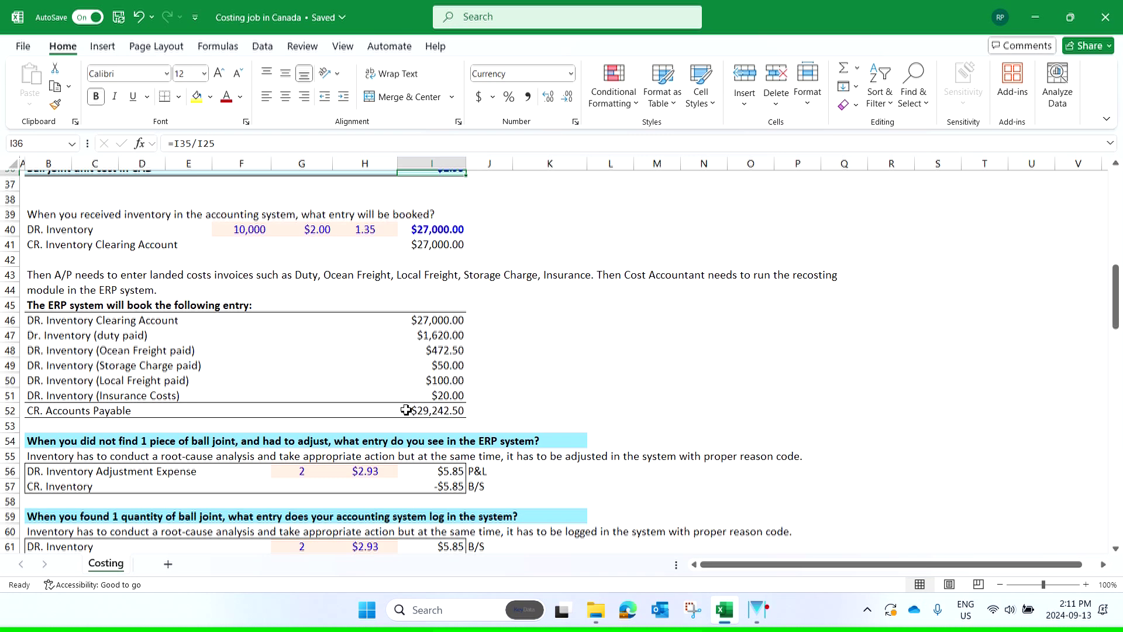
scroll(293, 341, "down", 2)
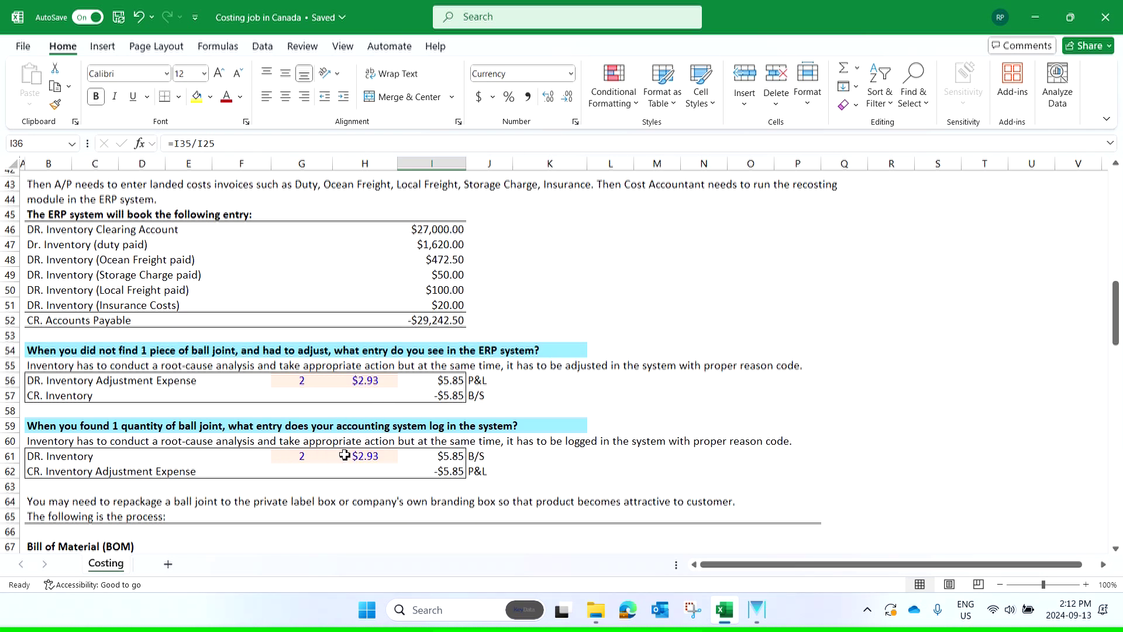
left_click(374, 457)
left_click(464, 456)
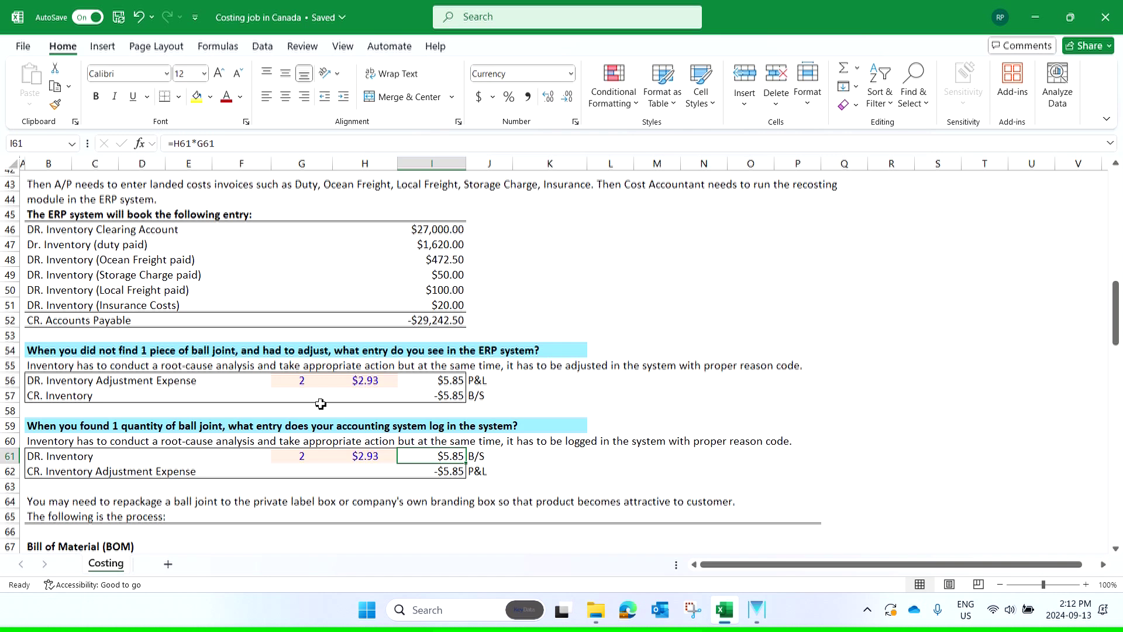
Set the ball joint quantity to 1 in both inventory adjustment entries, cells G56 and G61.
left_click(309, 383)
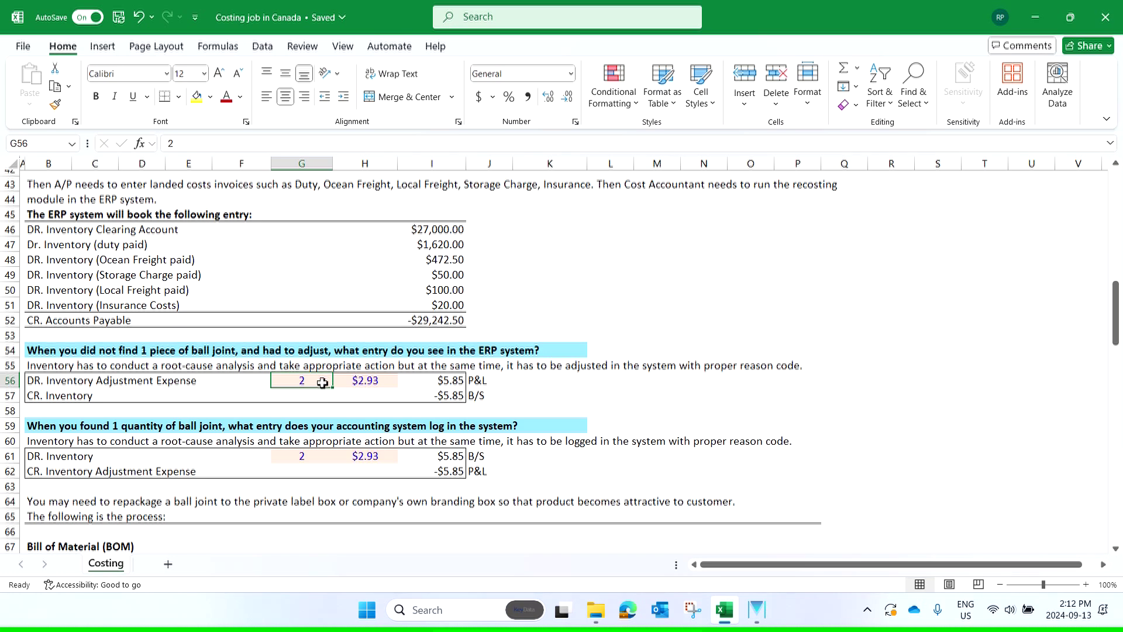
type("1")
key("Return")
left_click(304, 459)
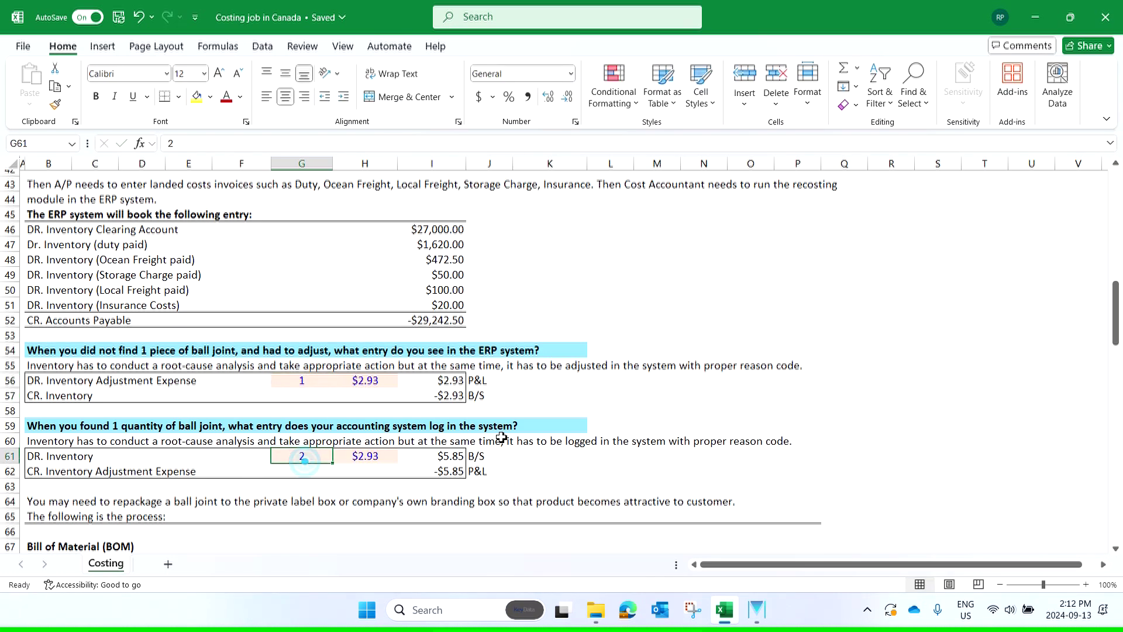
type("1")
key("Return")
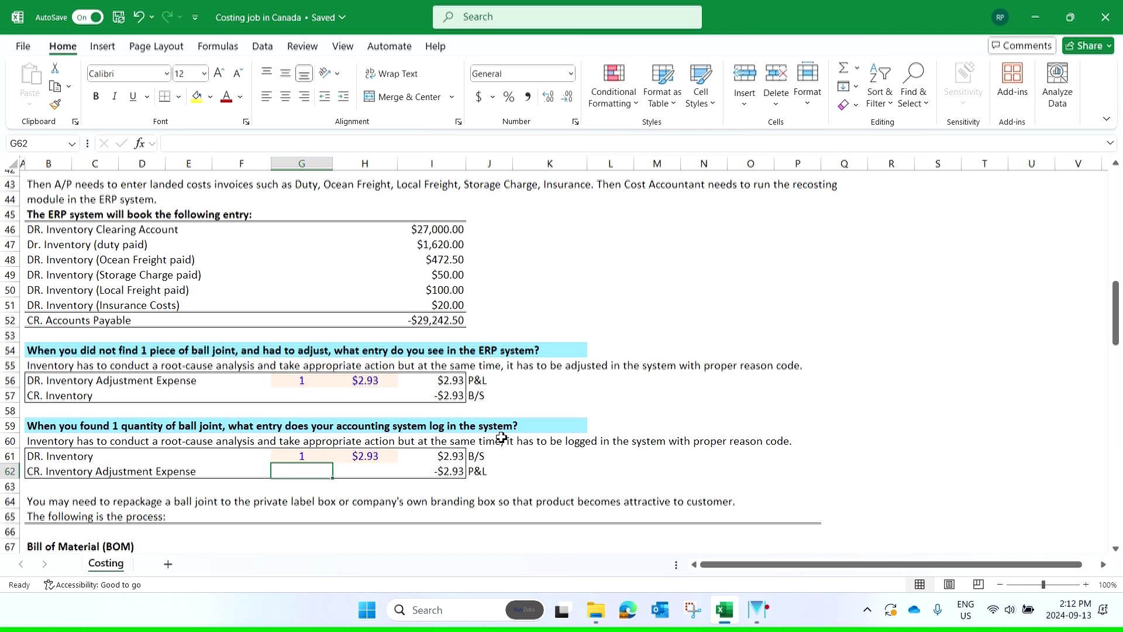
left_click(309, 383)
left_click(309, 461)
Correct the section heading in B67 to read "Bill of Materials (BOM)".
scroll(253, 419, "down", 2)
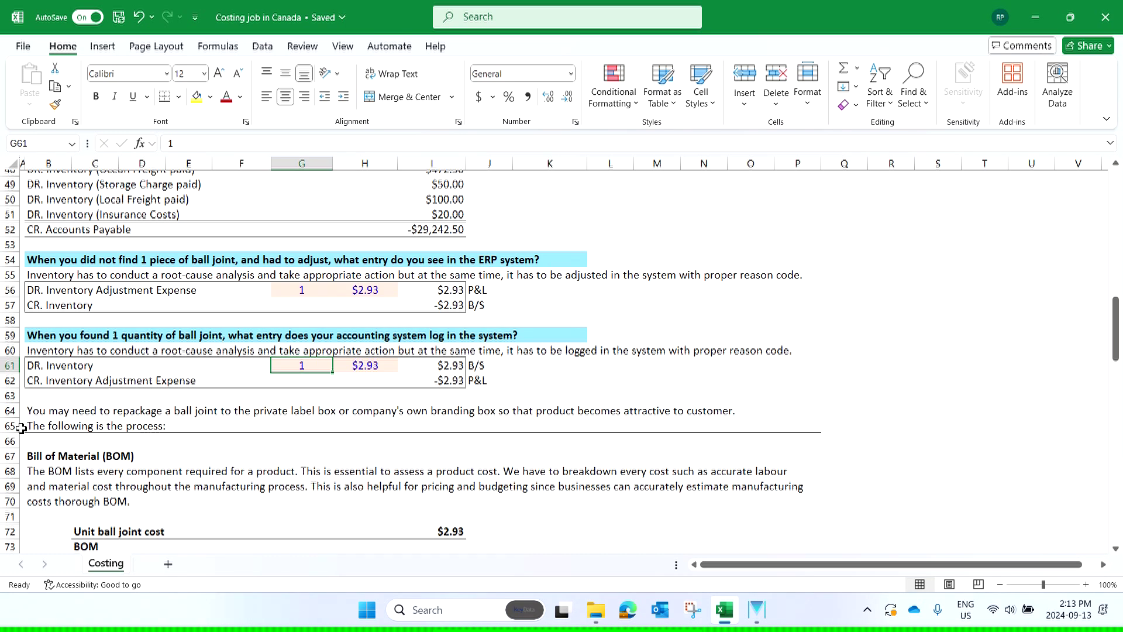
scroll(139, 401, "down", 2)
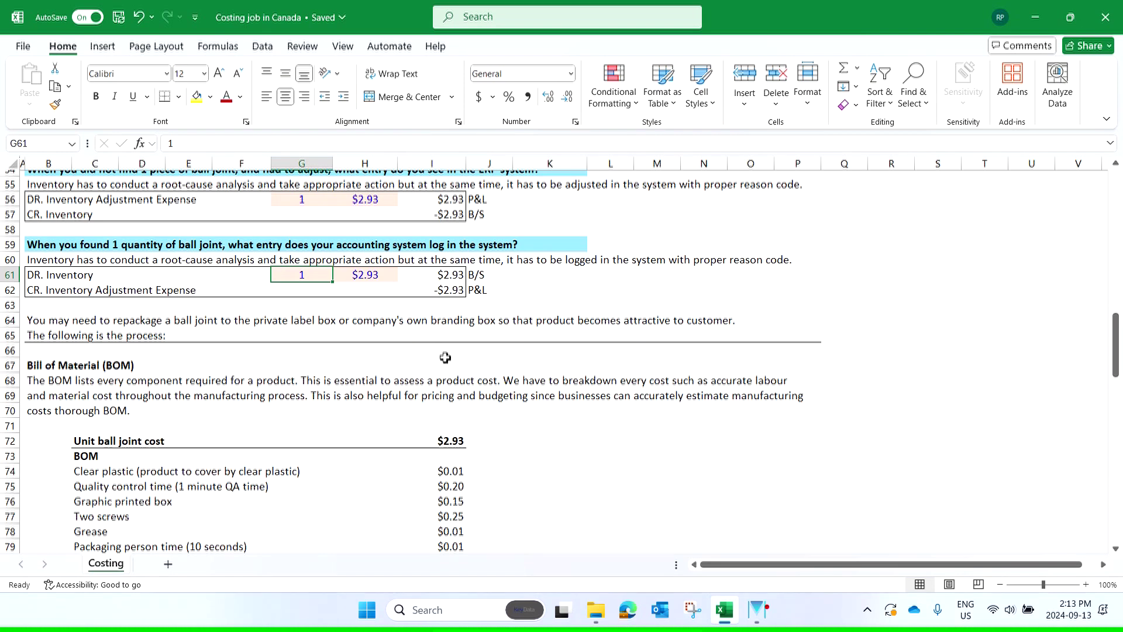
scroll(187, 409, "down", 1)
scroll(187, 409, "down", 1)
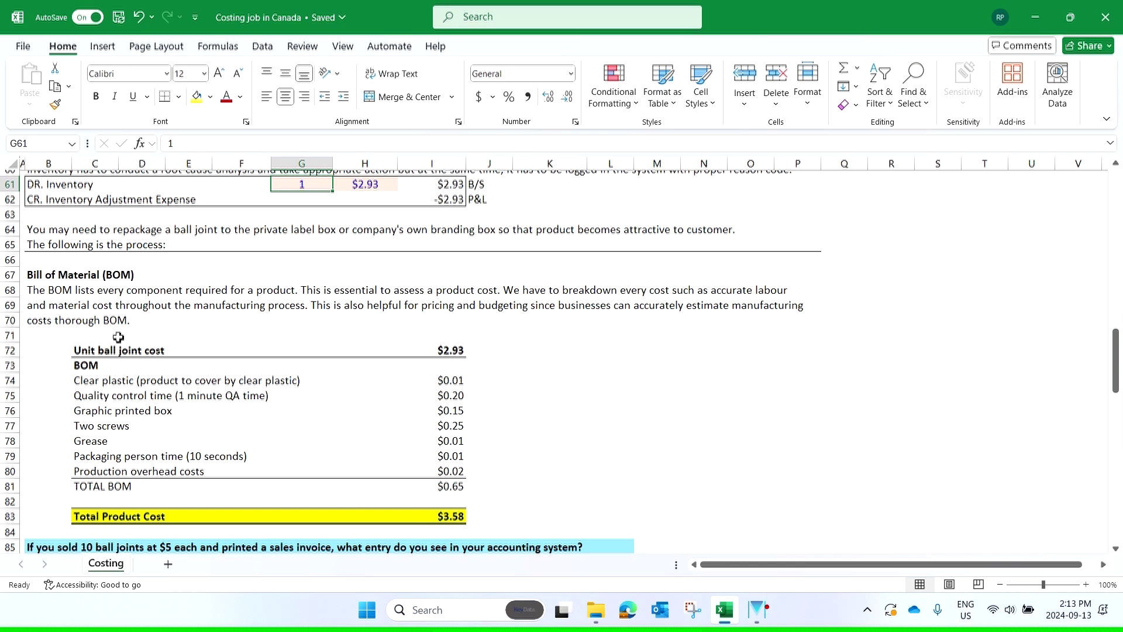
left_click(40, 275)
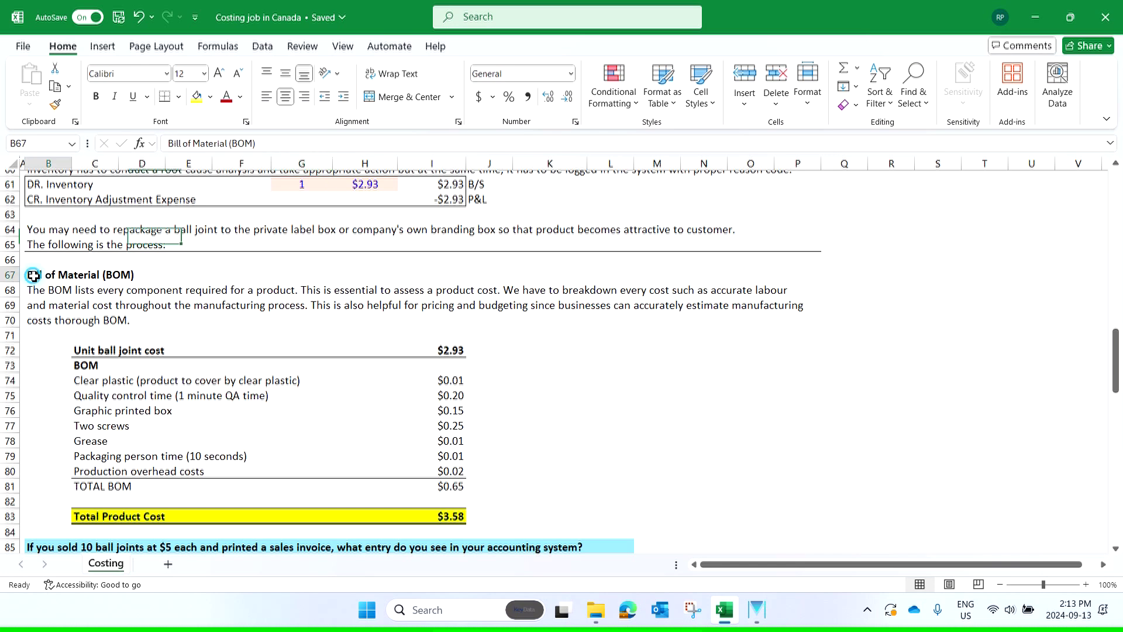
left_click(233, 147)
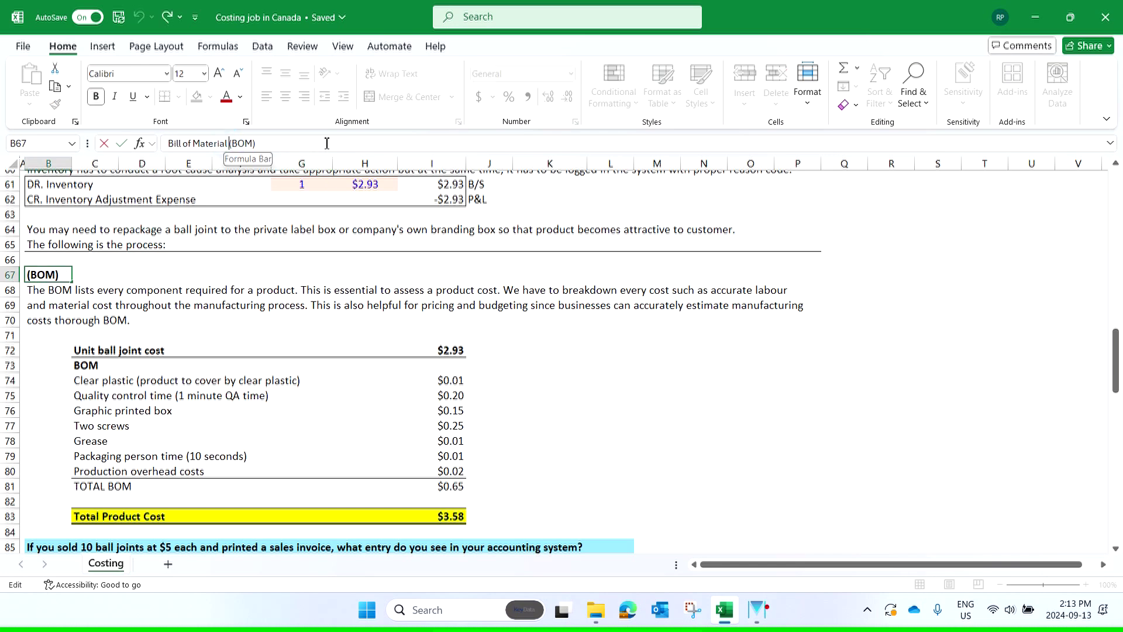
type("s")
key("Return")
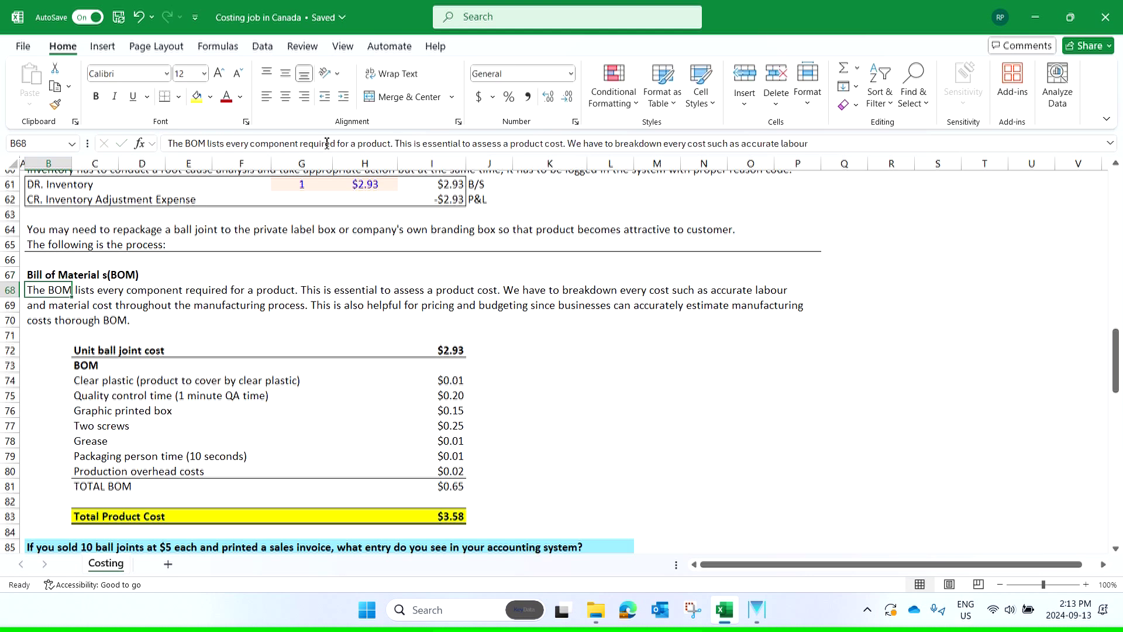
left_click(52, 276)
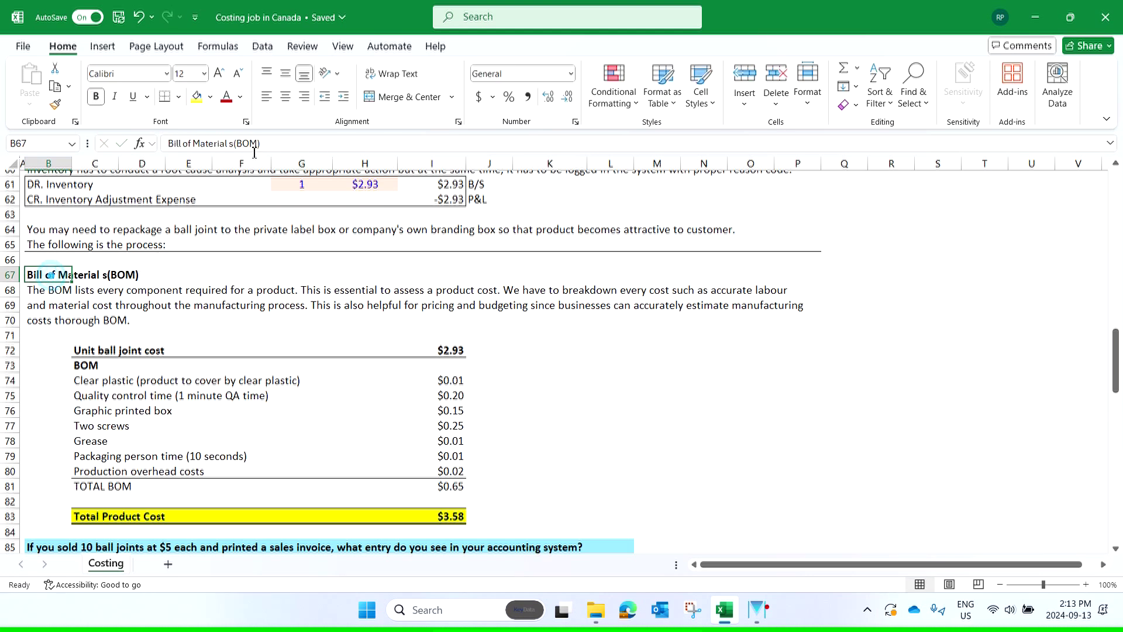
left_click(229, 143)
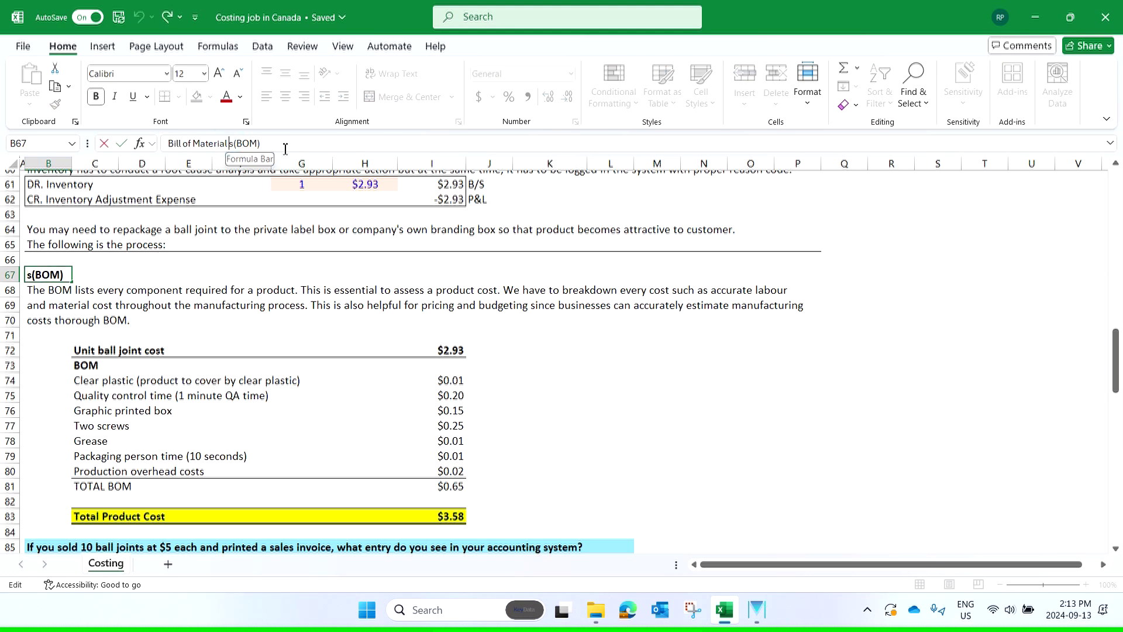
key("BackSpace")
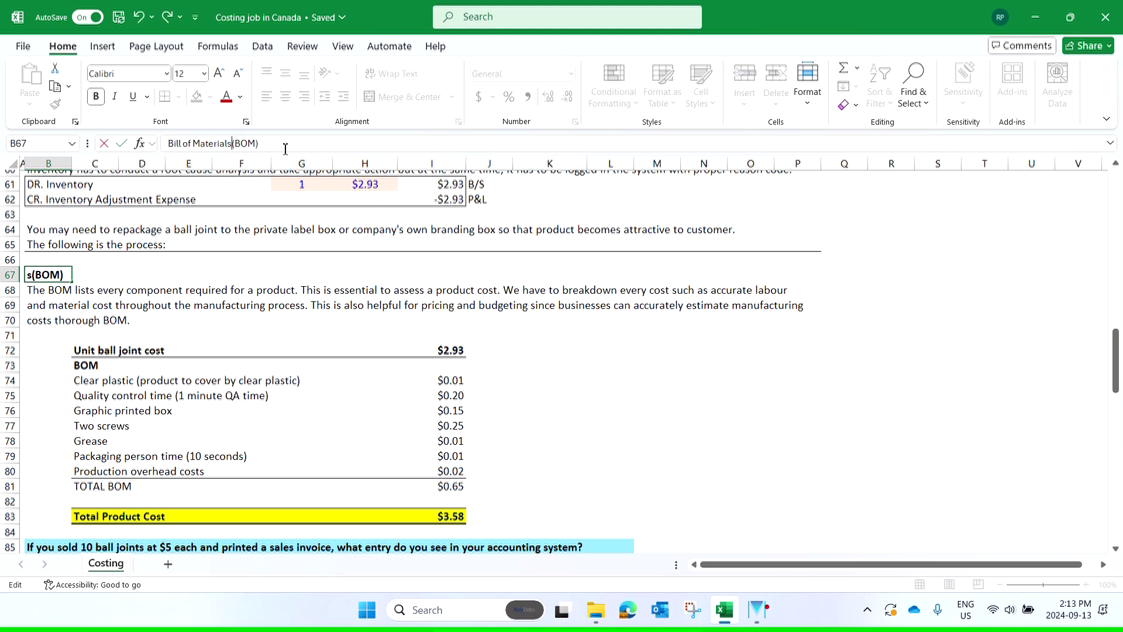
key("Return")
Trace the unit ball joint cost in the BOM section back to its source calculation in I36.
left_click(611, 409)
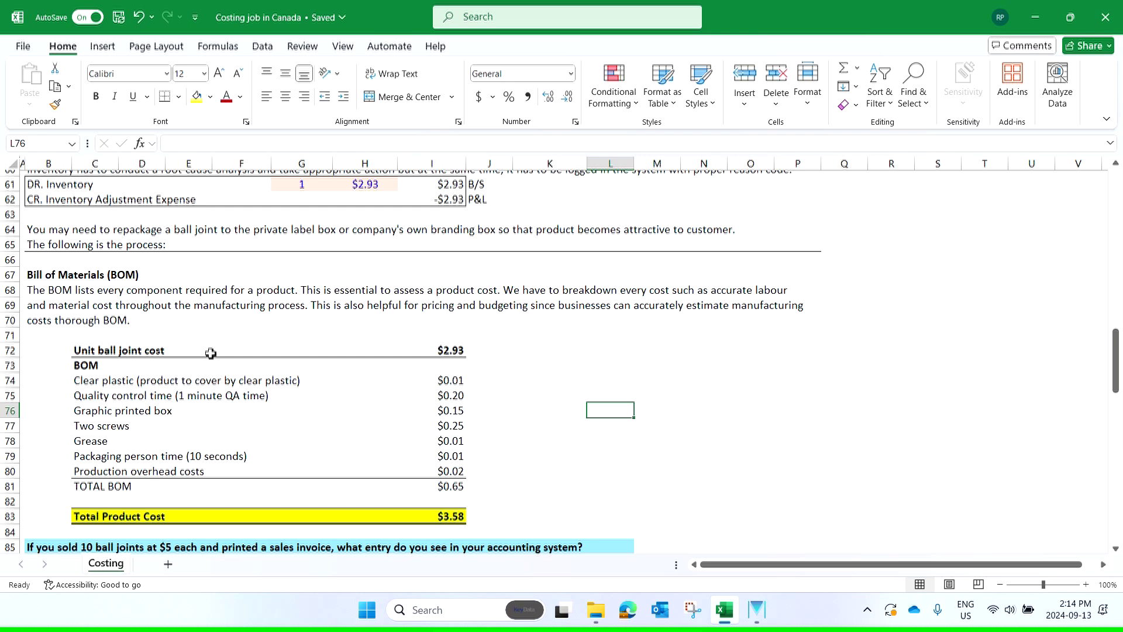
left_click(515, 365)
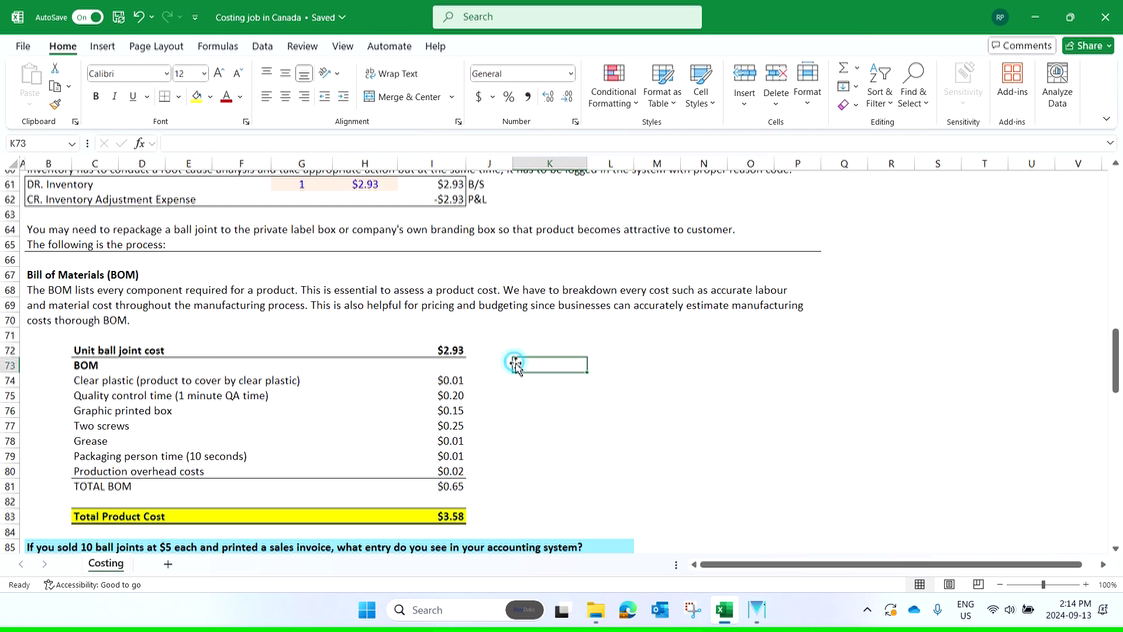
scroll(97, 360, "down", 2)
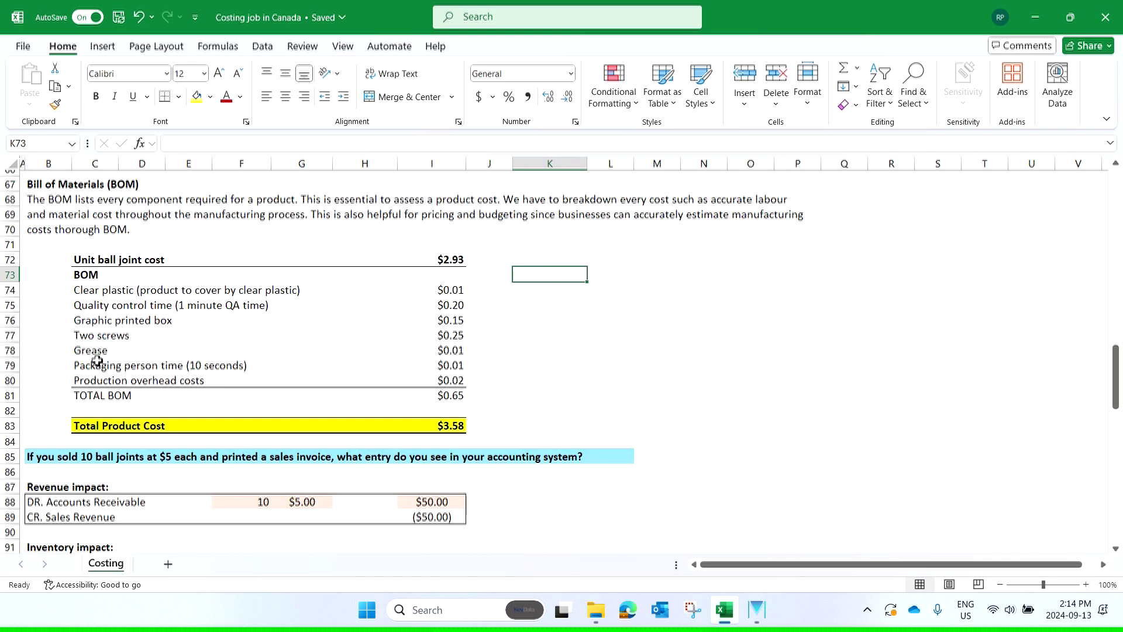
left_click(458, 266)
scroll(463, 351, "up", 9)
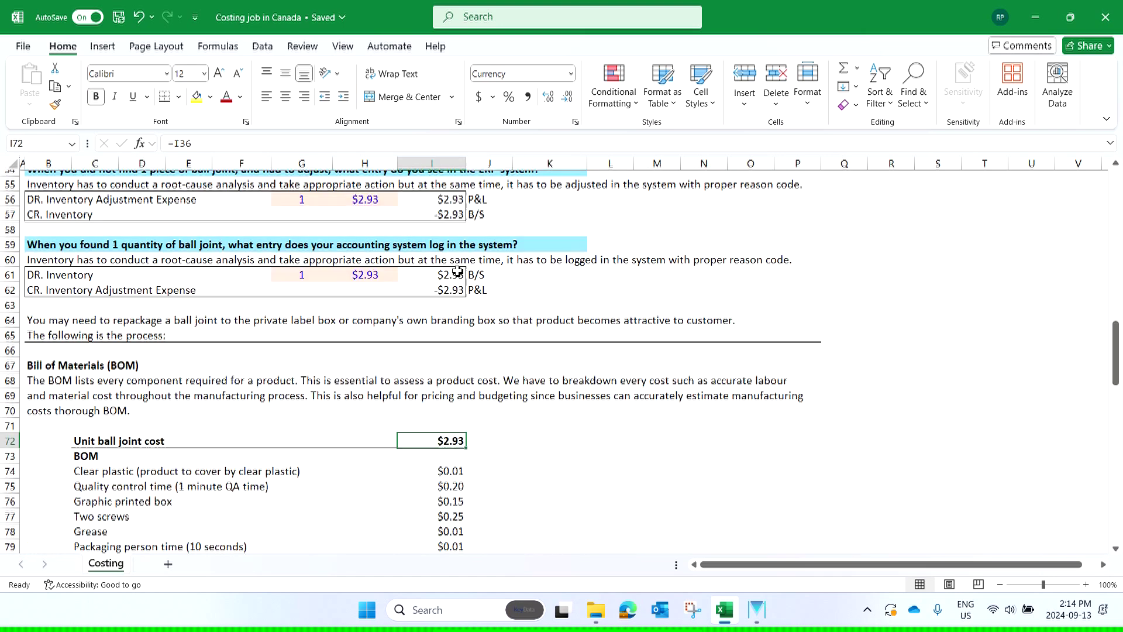
scroll(462, 356, "up", 4)
left_click(454, 305)
scroll(467, 331, "down", 5)
scroll(467, 332, "down", 11)
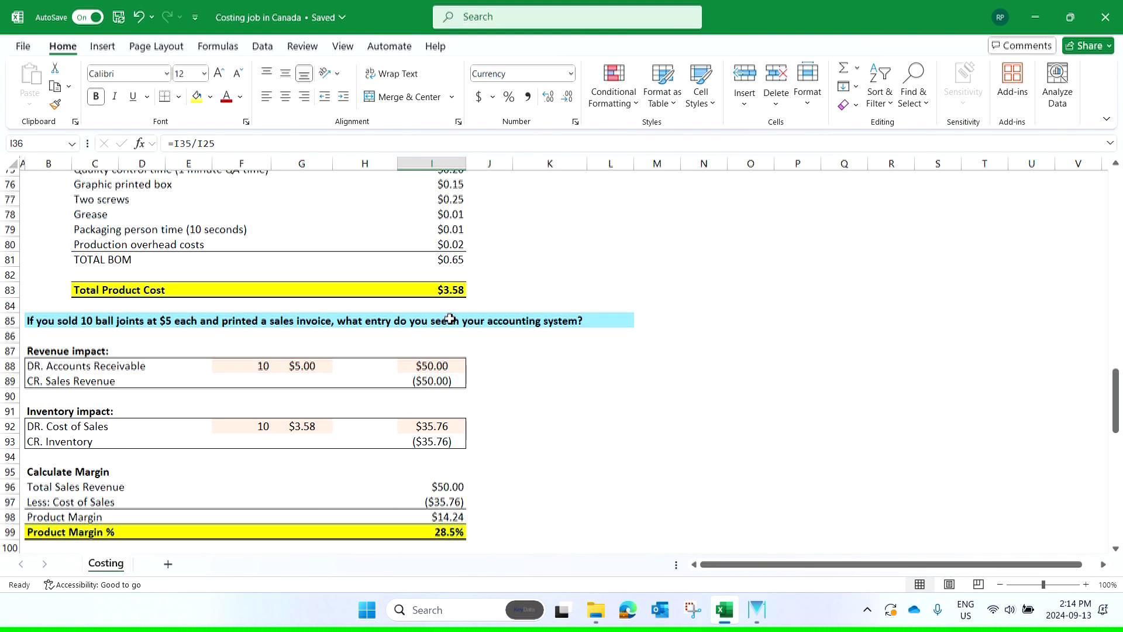
Review the BOM components in rows 74 to 77: clear plastic, quality control time, graphic printed box and two screws.
scroll(455, 319, "up", 2)
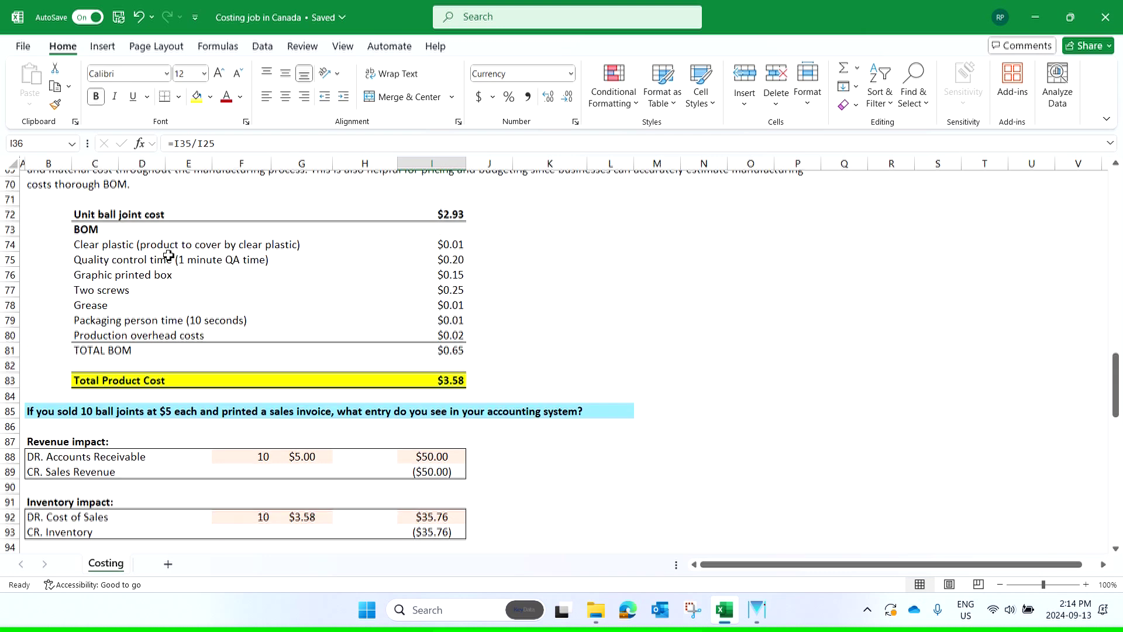
left_click(448, 246)
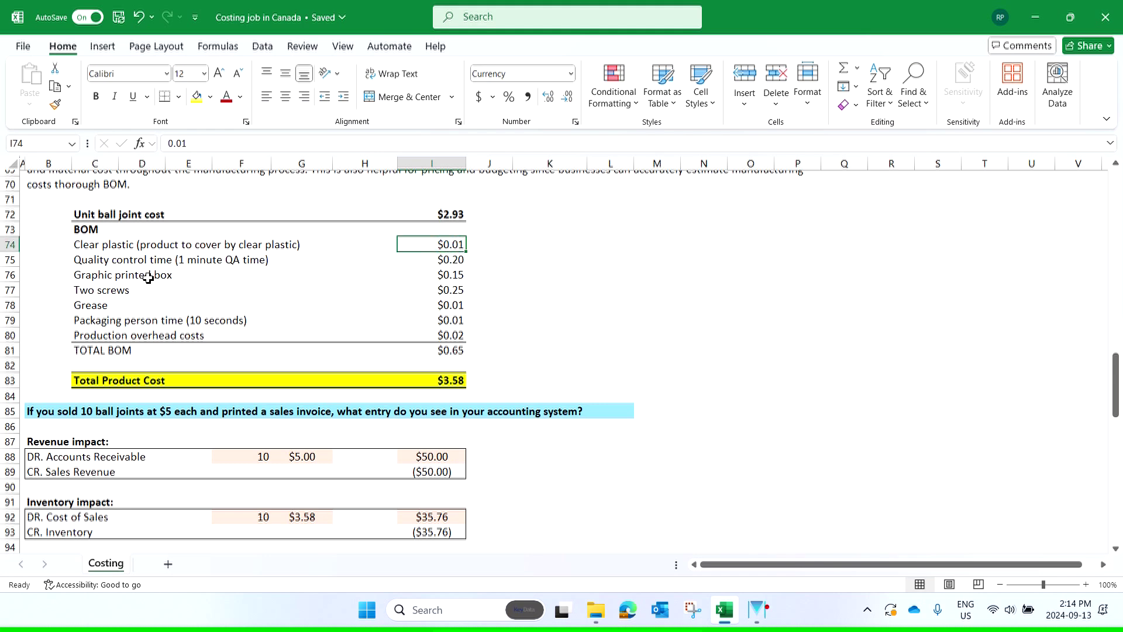
left_click(116, 264)
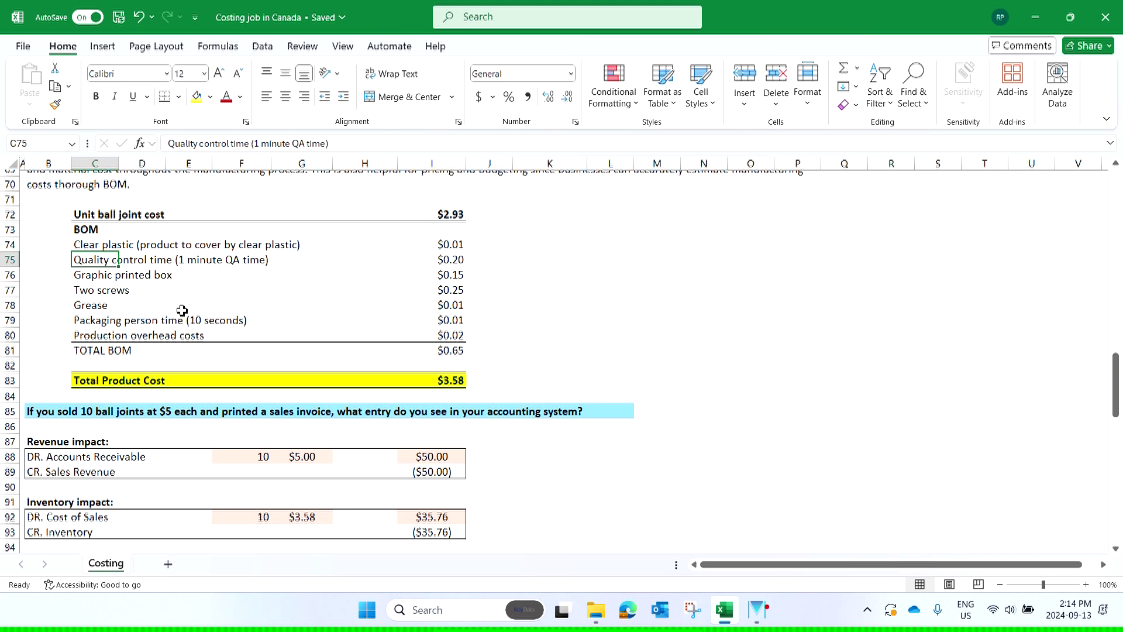
left_click(95, 276)
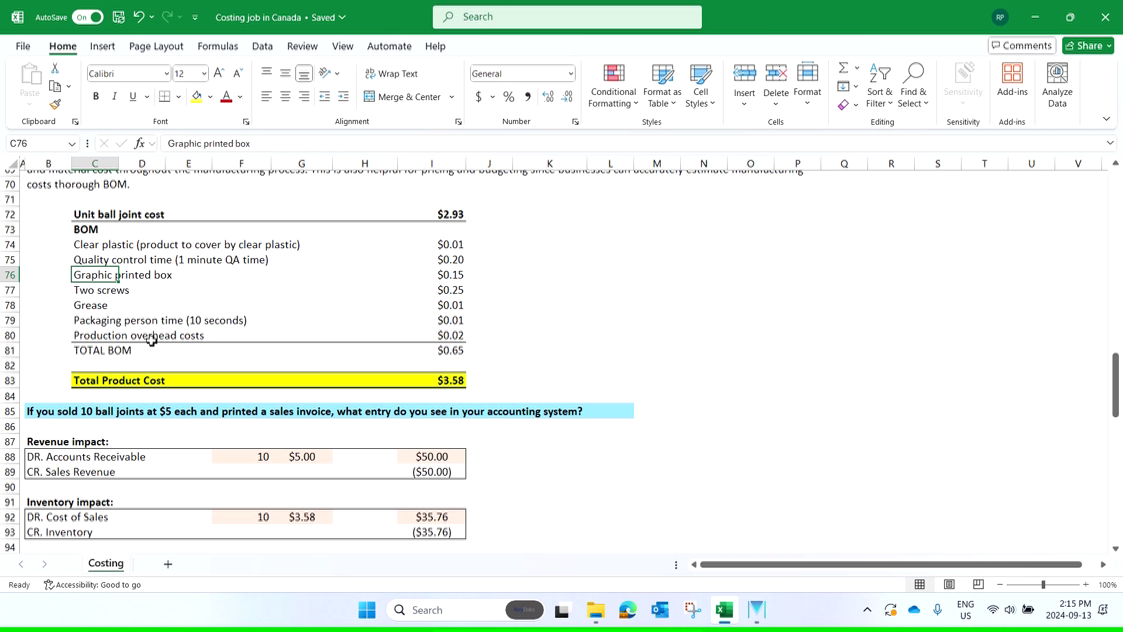
left_click(450, 275)
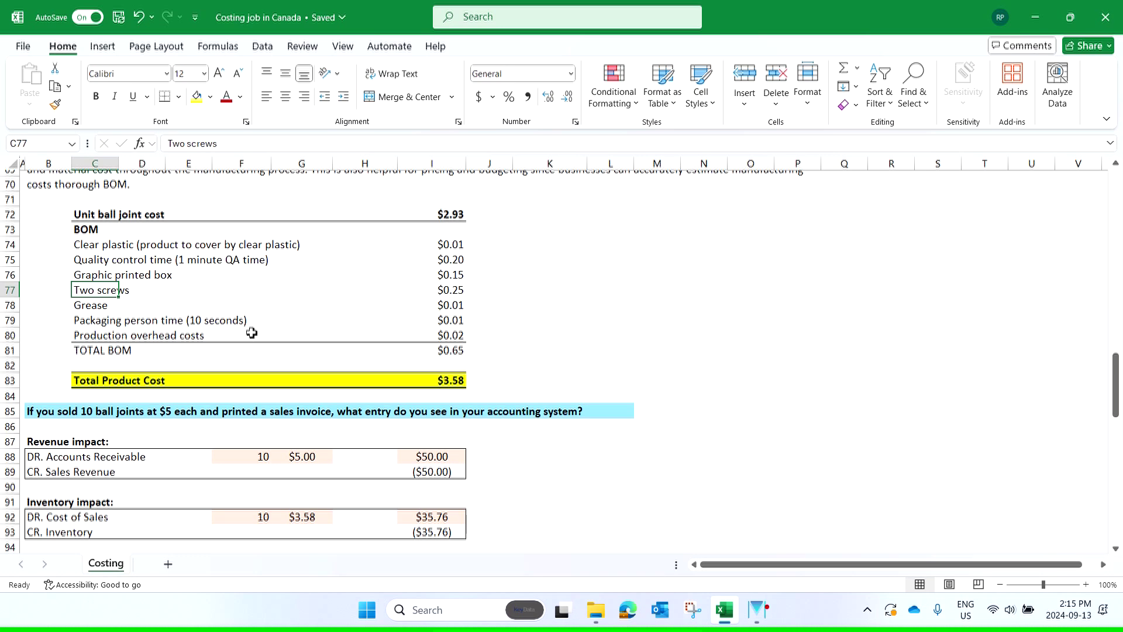
Review the BOM components in rows 77 to 80: two screws, grease, packaging person time and production overhead costs.
left_click(457, 292)
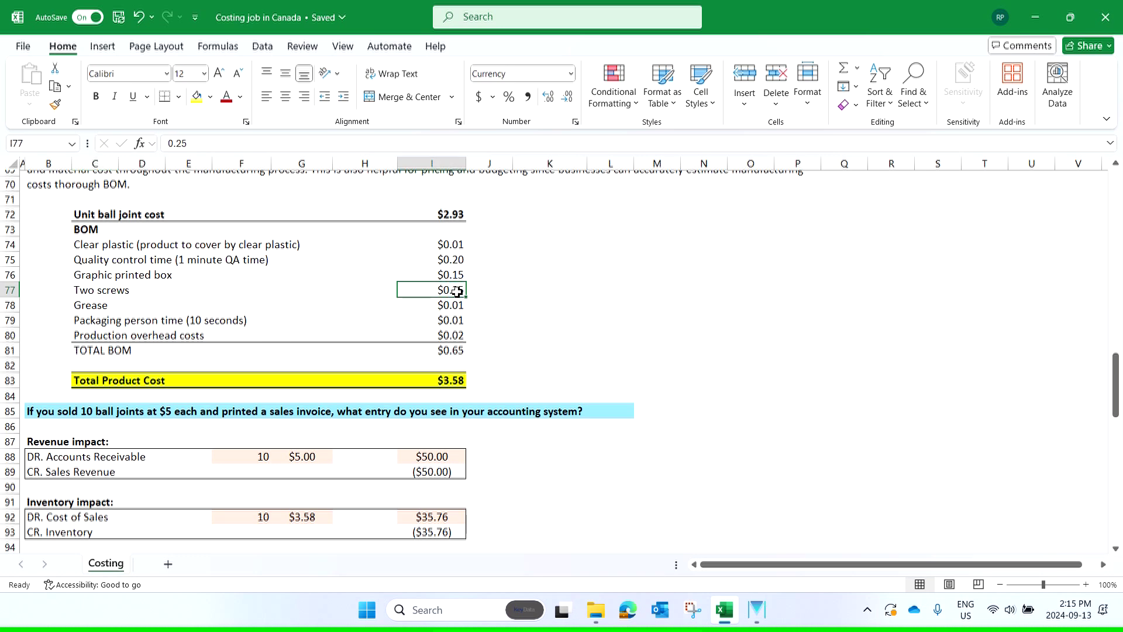
left_click(10, 289)
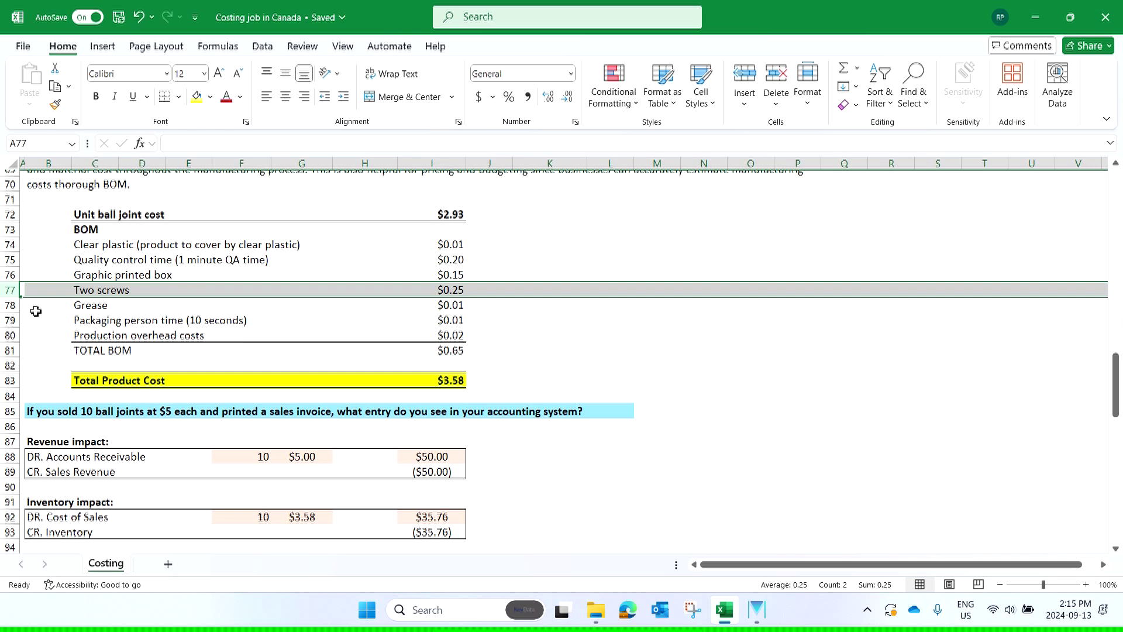
left_click(12, 305)
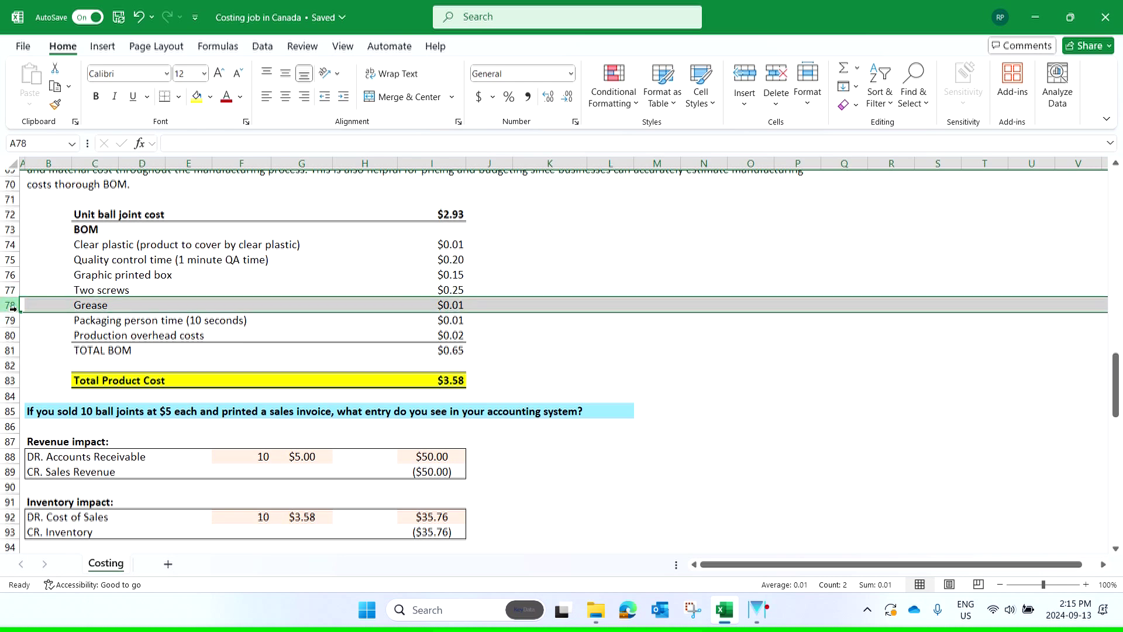
left_click(10, 320)
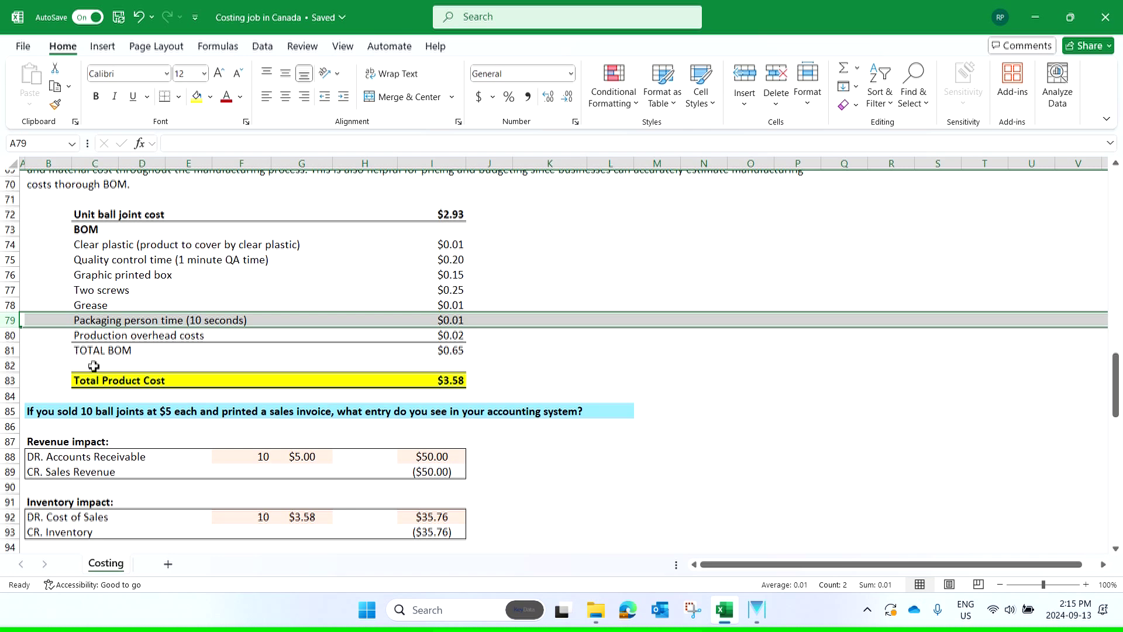
left_click(10, 335)
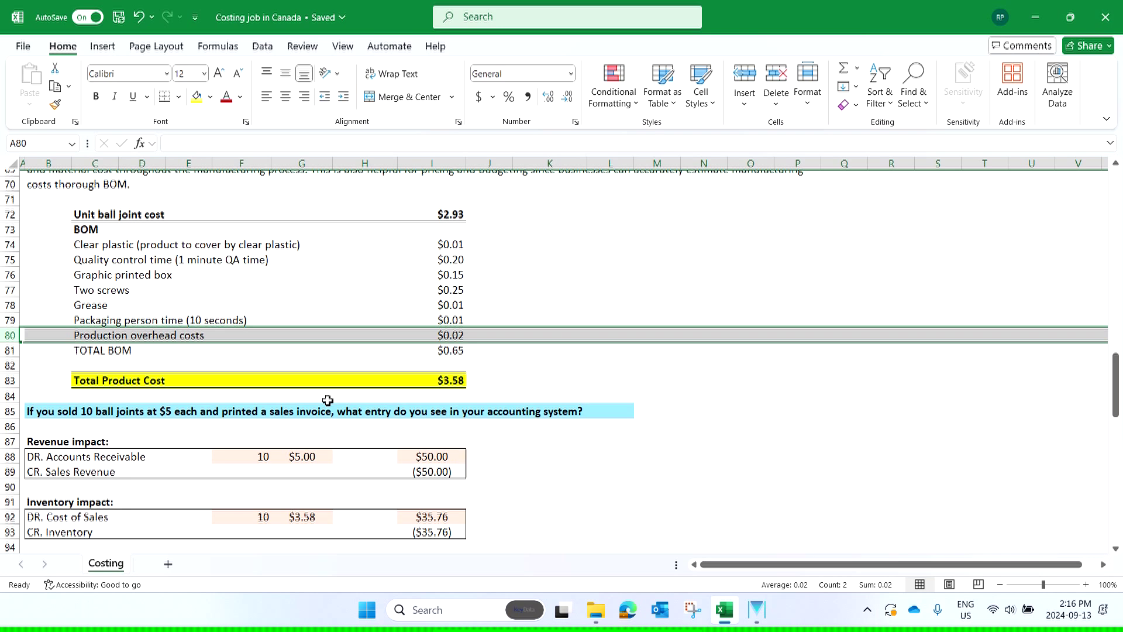
Check the total BOM in I81 and the total product cost in I83 against the unit ball joint cost in I72.
left_click(389, 429)
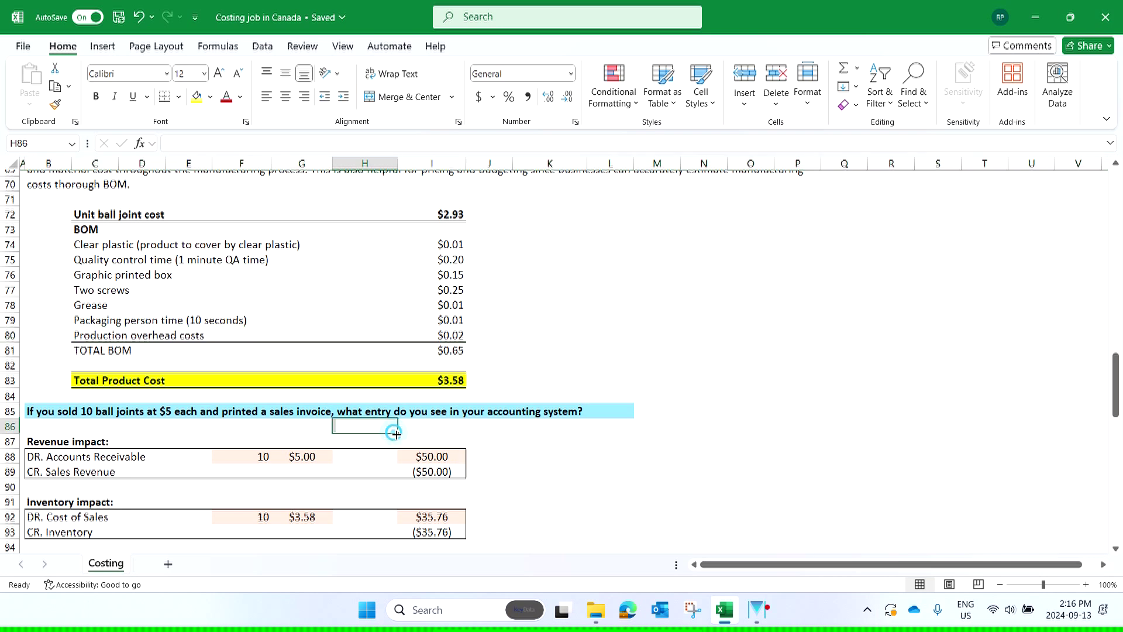
left_click(459, 354)
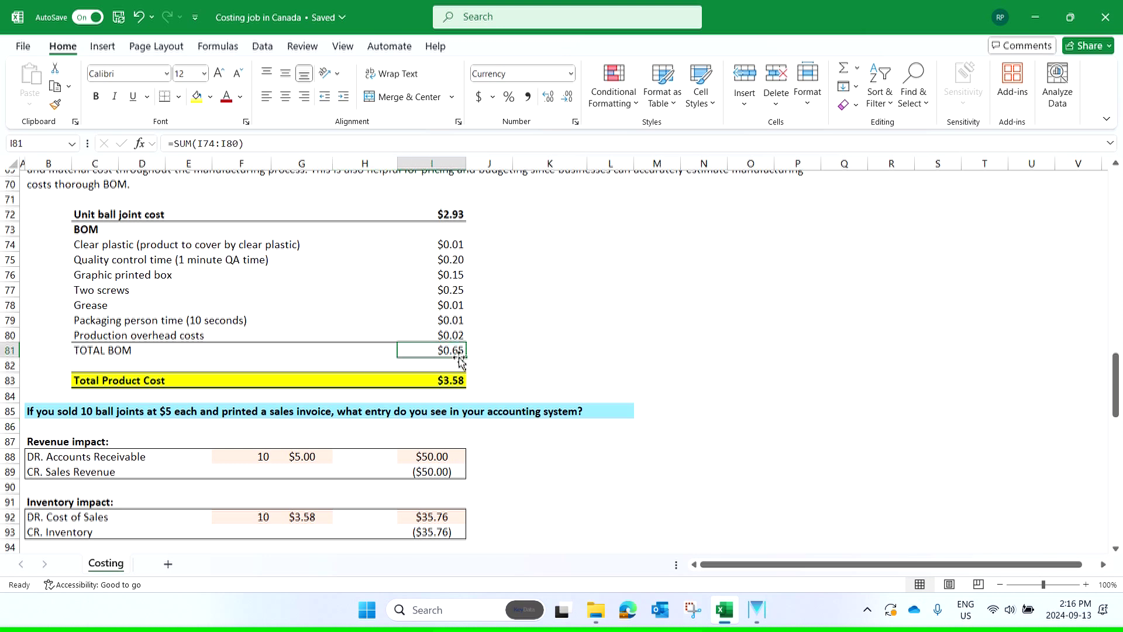
left_click(436, 379)
left_click(454, 214)
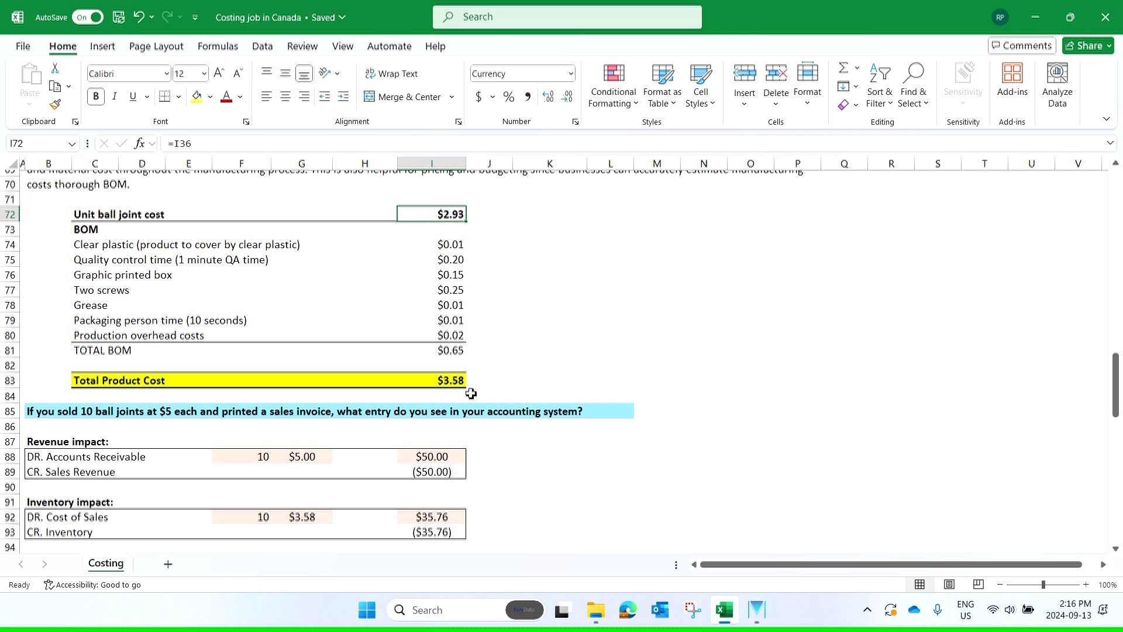
Examine the revenue and inventory impact entries in rows 88 to 93 for the sale of 10 ball joints at $5 each.
scroll(459, 355, "down", 4)
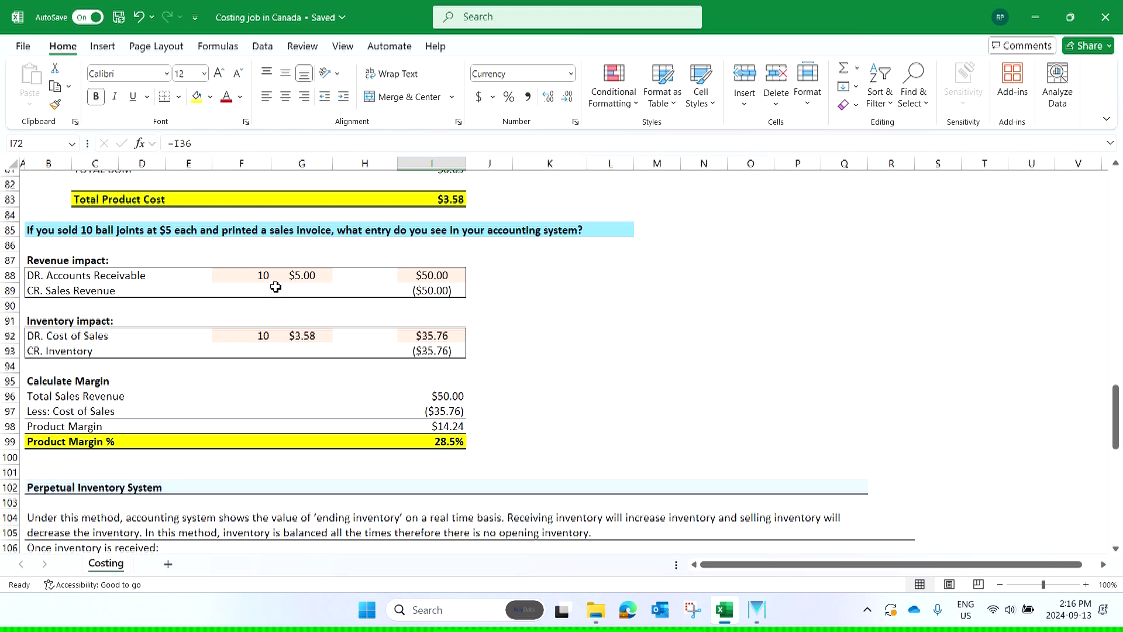
left_click(262, 275)
left_click(301, 276)
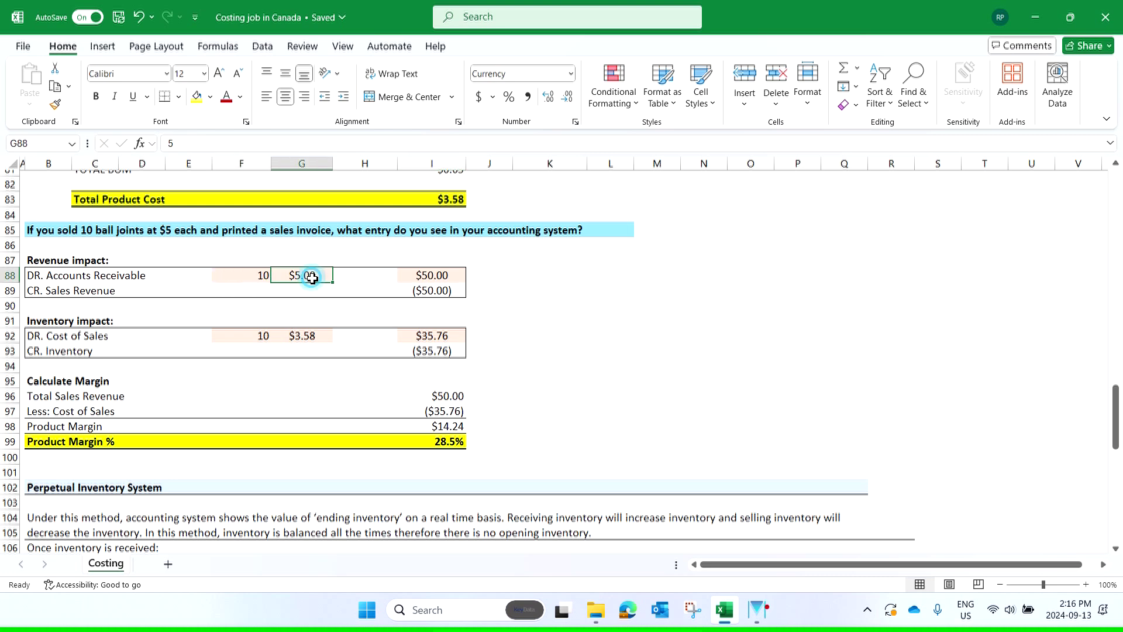
left_click(446, 275)
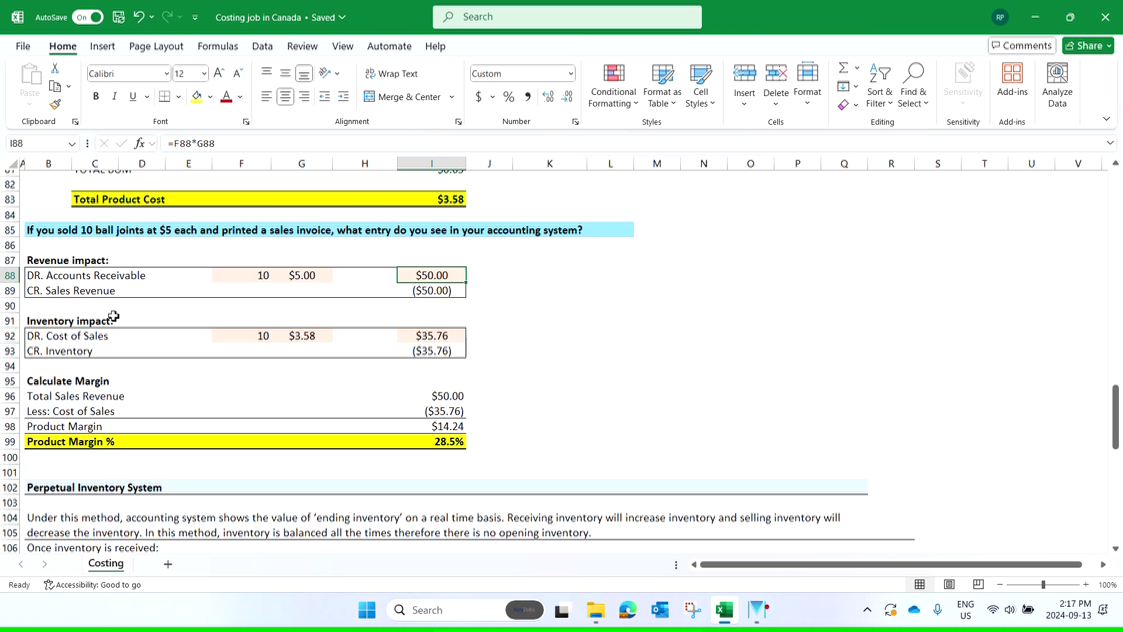
left_click(429, 292)
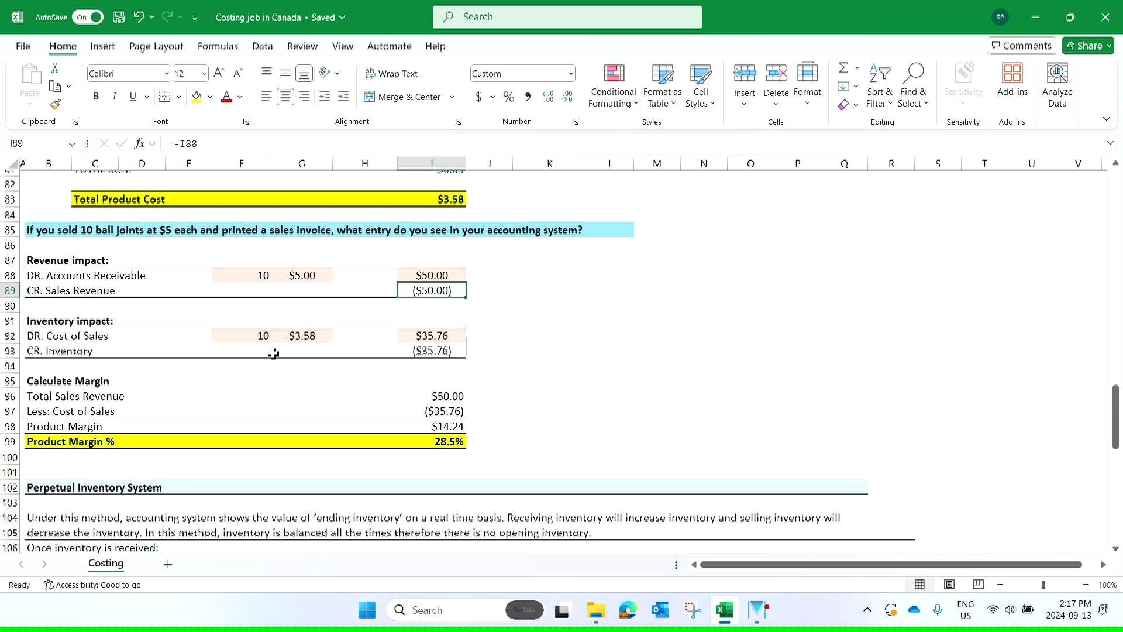
left_click(453, 198)
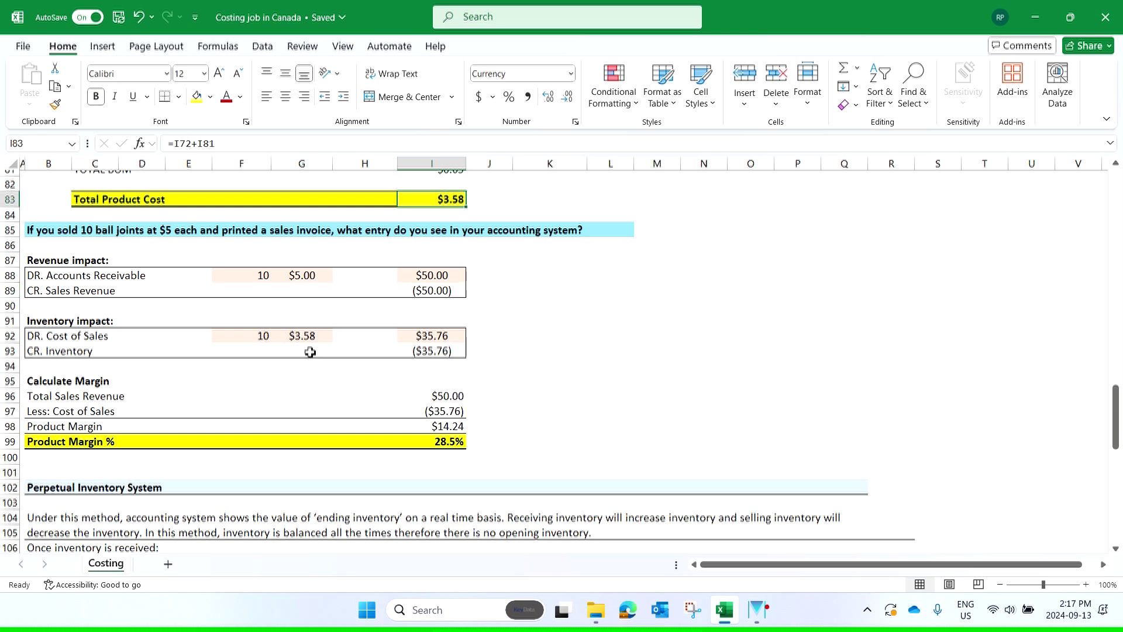
left_click(447, 340)
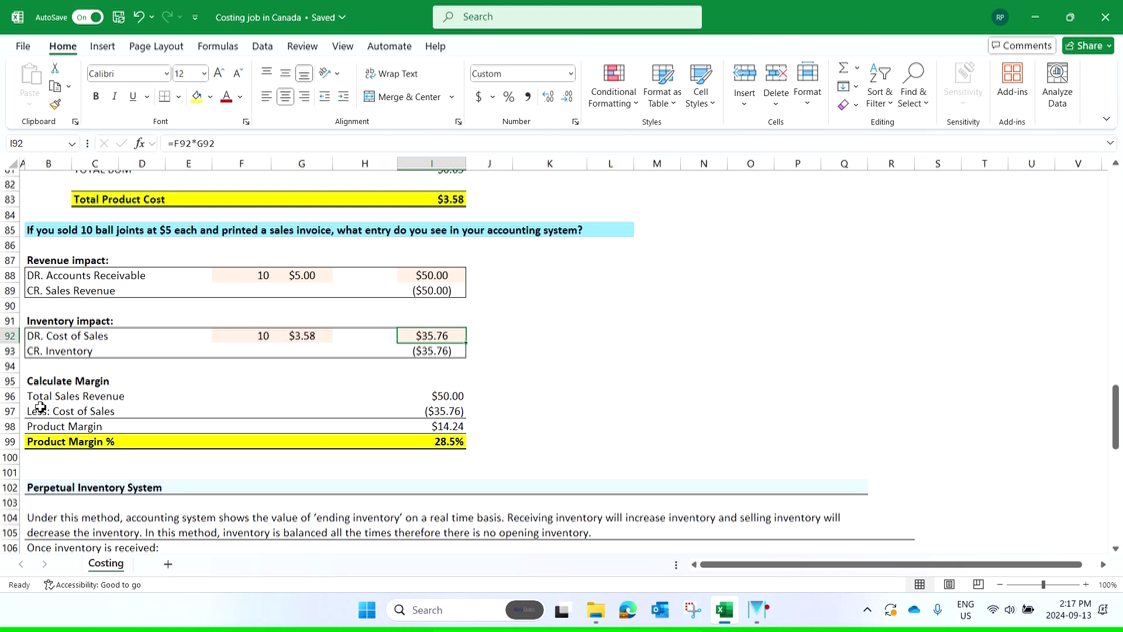
Trace the product margin calculation in I96 to I99 back to the sales revenue and cost of sales entries.
left_click(454, 400)
left_click(440, 276)
left_click(436, 294)
left_click(449, 398)
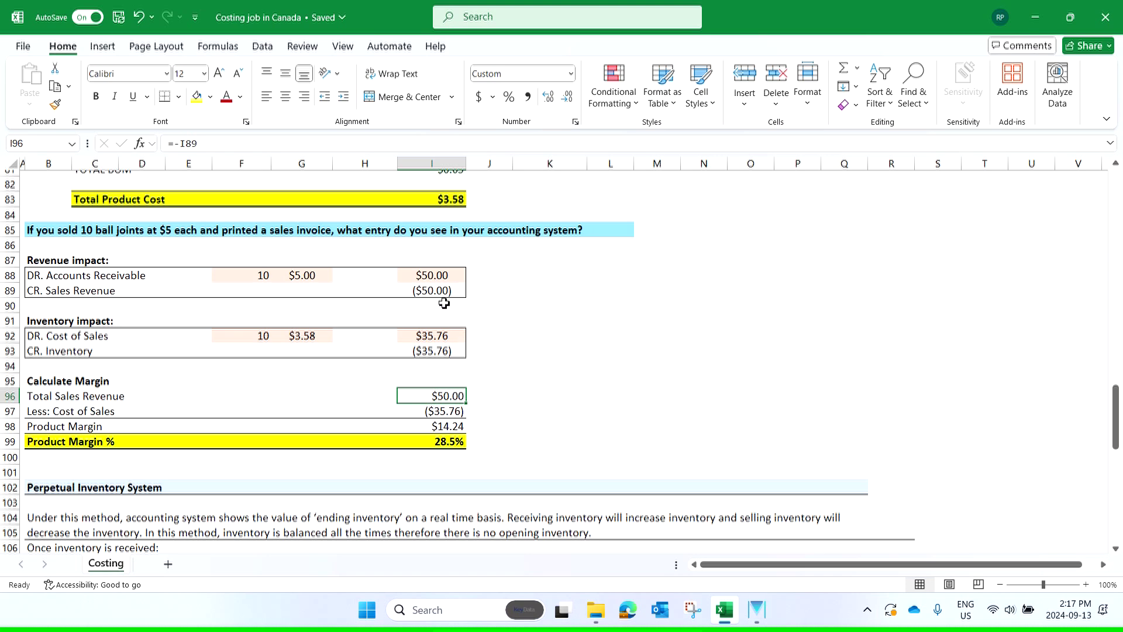
left_click(411, 339)
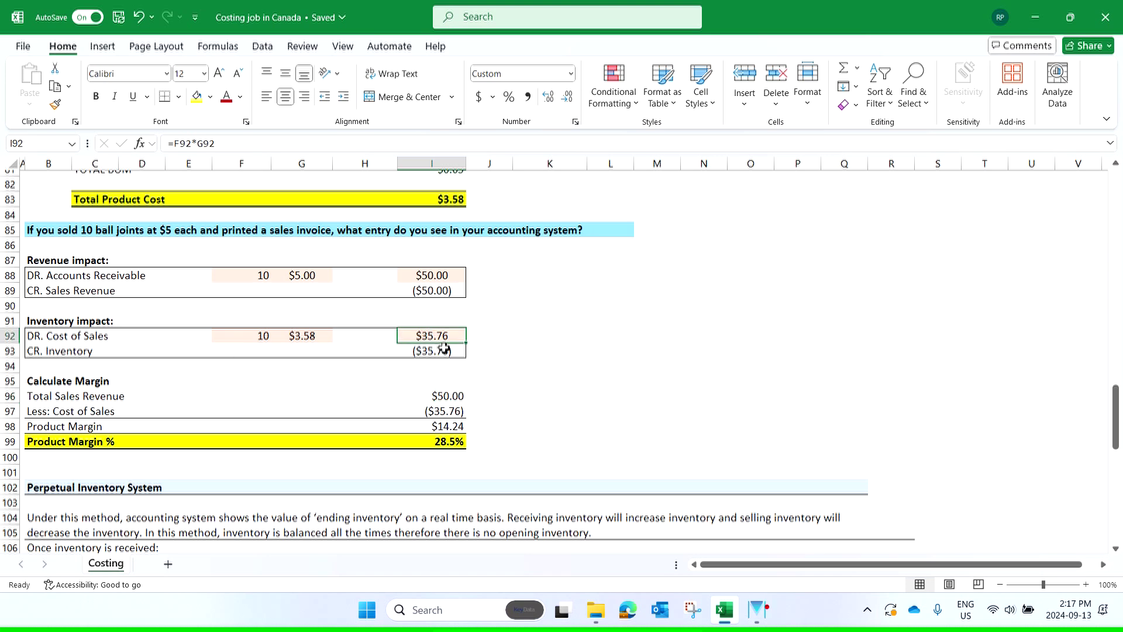
left_click(457, 430)
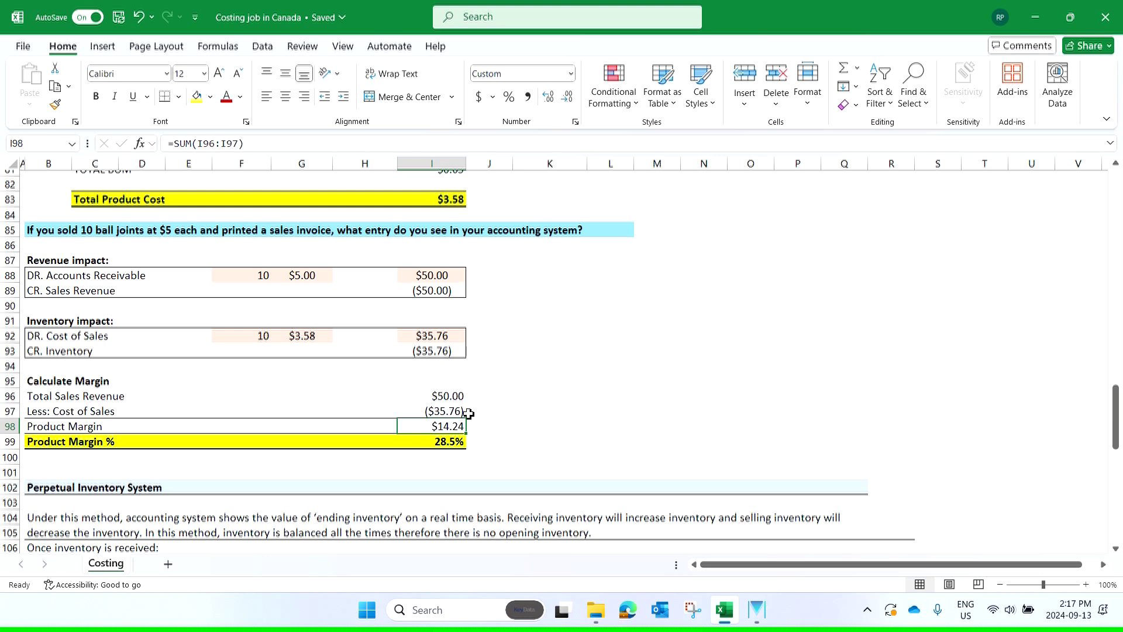
left_click(453, 443)
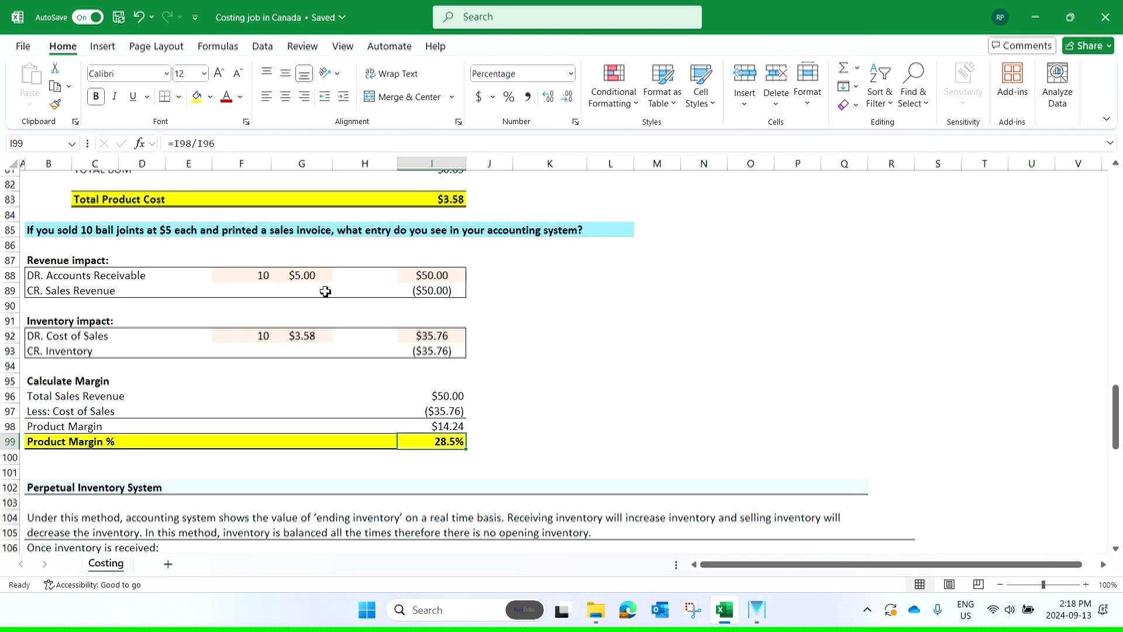
Look back through the BOM and journal entries to the landed cost calculation, and inspect the ball joint unit cost formula in I36.
scroll(333, 296, "up", 15)
scroll(356, 307, "down", 5)
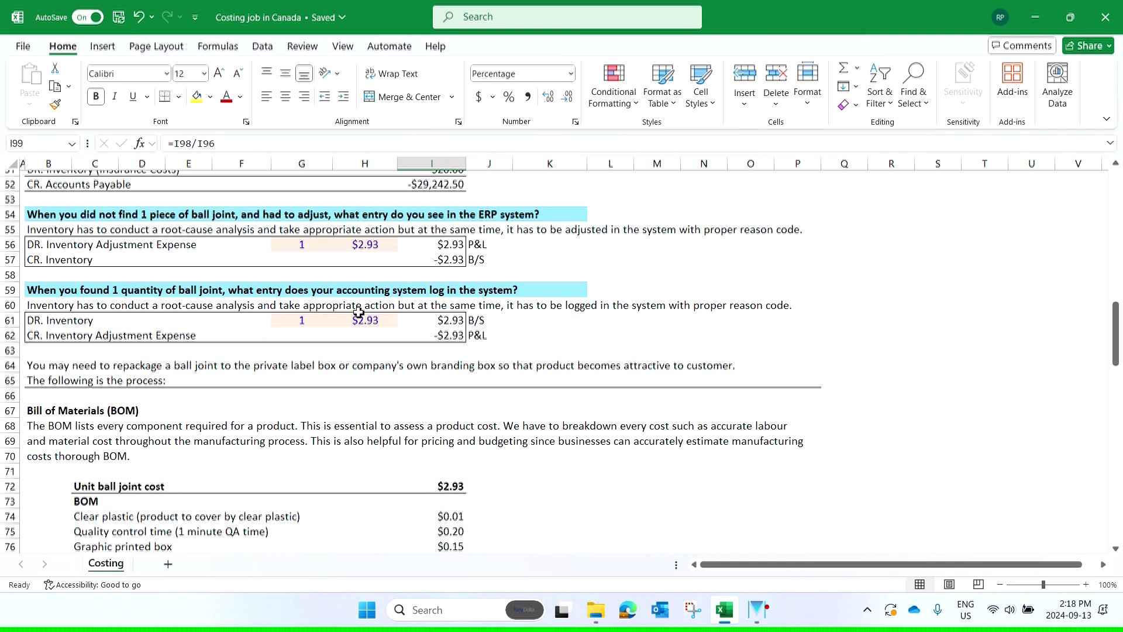
scroll(439, 434, "down", 4)
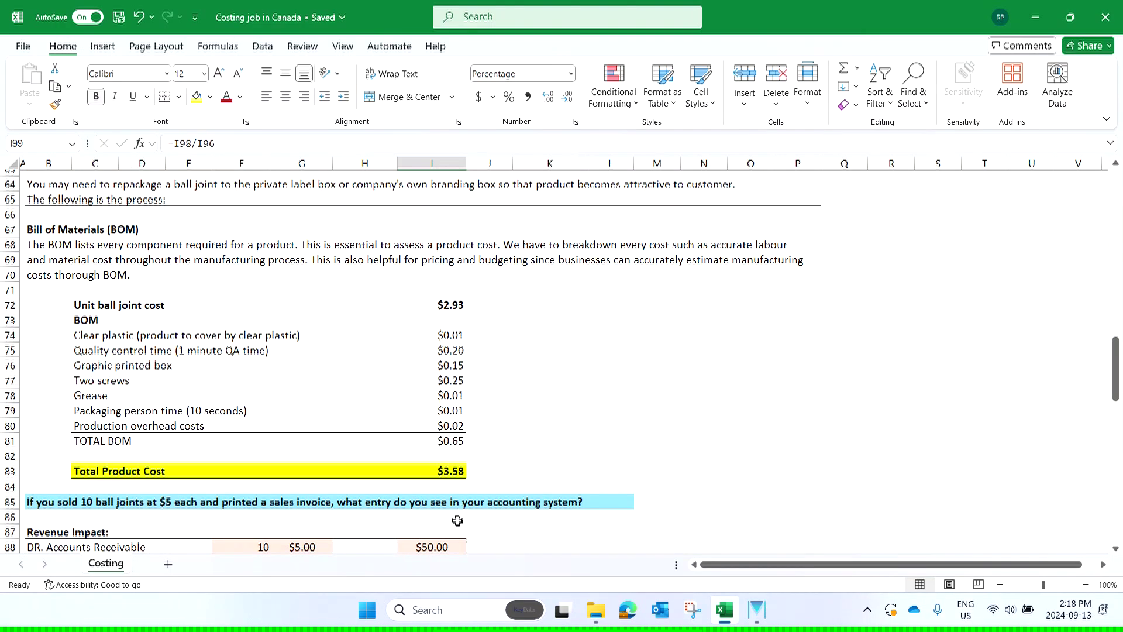
scroll(456, 471, "up", 5)
scroll(456, 471, "down", 5)
scroll(433, 426, "up", 4)
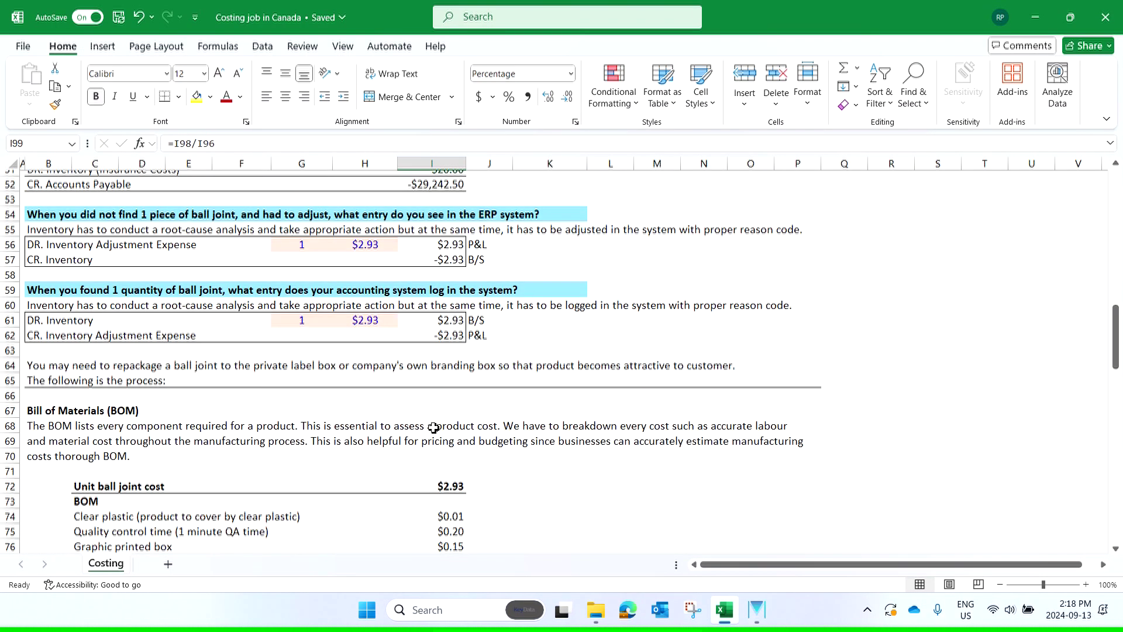
scroll(434, 427, "up", 6)
scroll(437, 426, "down", 1)
scroll(437, 426, "up", 7)
scroll(442, 436, "down", 2)
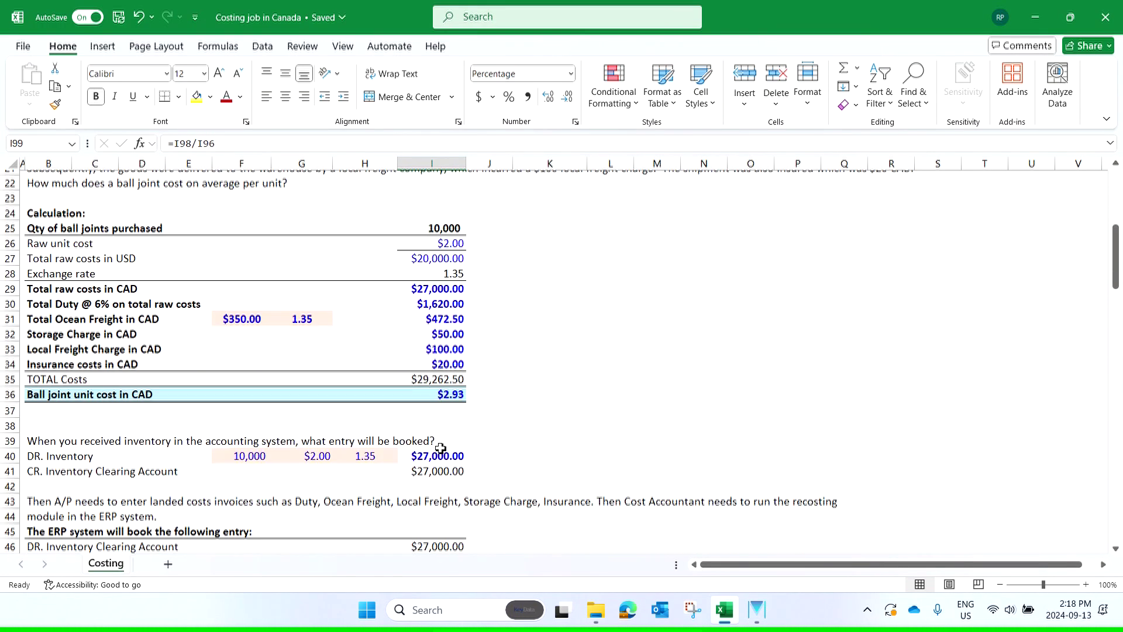
left_click(451, 400)
Read the Perpetual Inventory System section in rows 102 to 116, covering inventory receipt, supplier invoice and cheque payment entries.
scroll(452, 403, "down", 13)
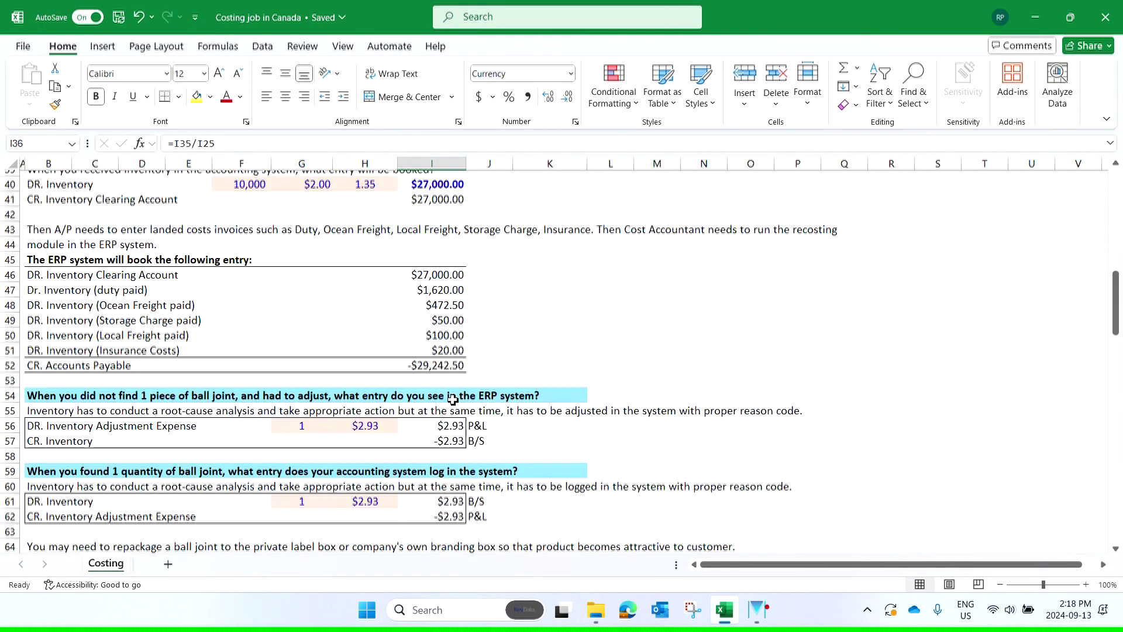
scroll(453, 404, "down", 5)
scroll(453, 404, "down", 7)
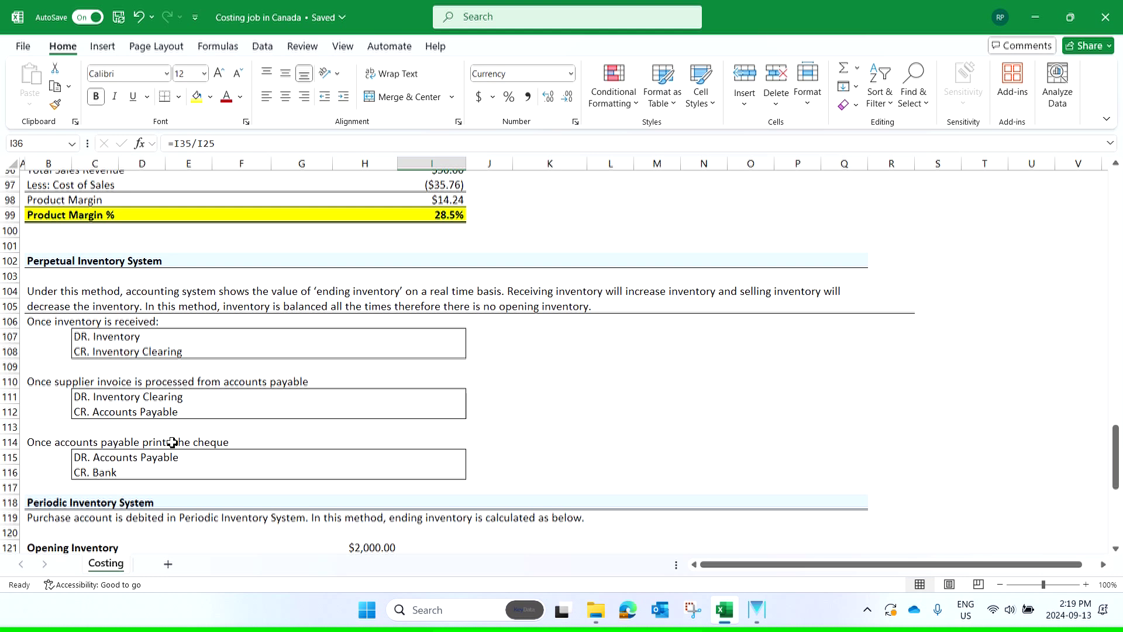
Examine the Periodic Inventory System calculations for ending inventory in rows 121 to 124 and cost of sales in rows 128 to 132.
scroll(172, 443, "down", 5)
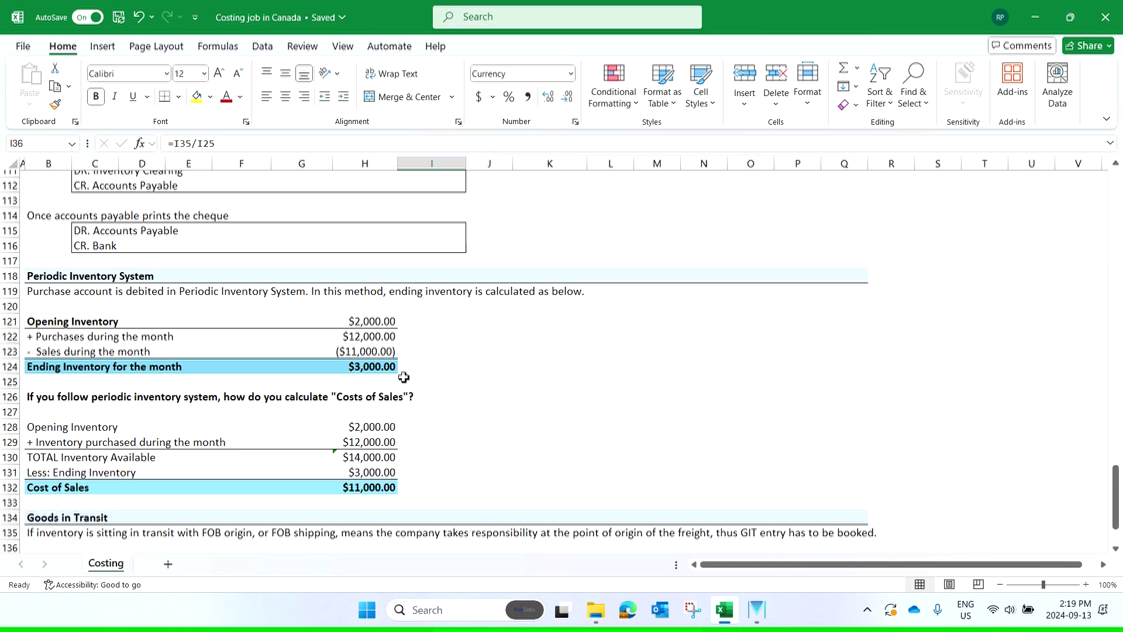
left_click(362, 323)
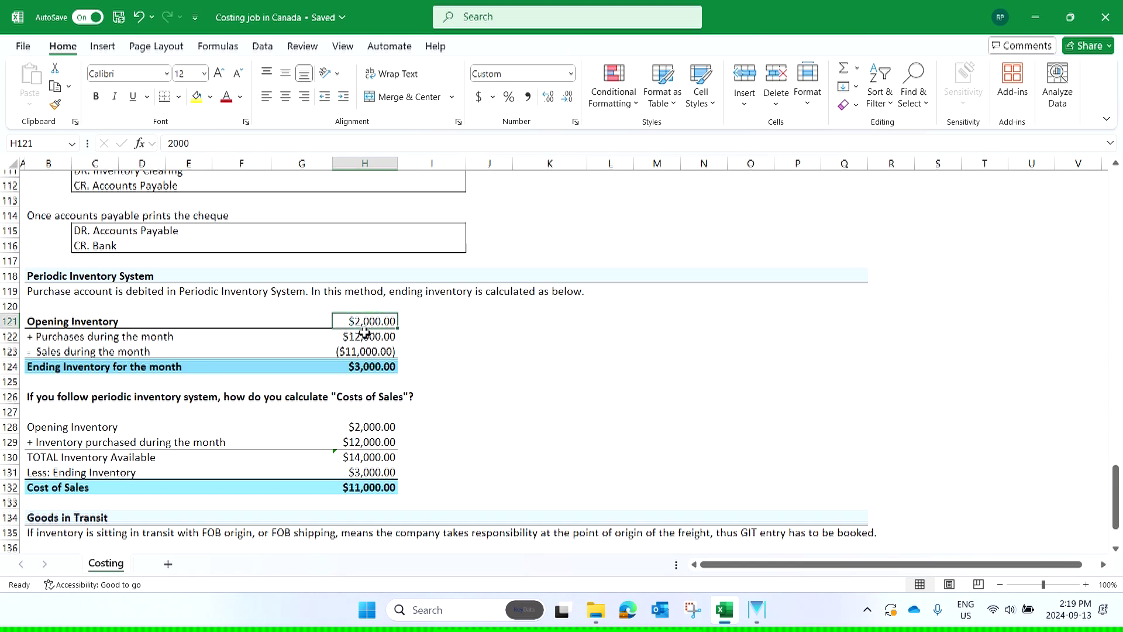
left_click(365, 335)
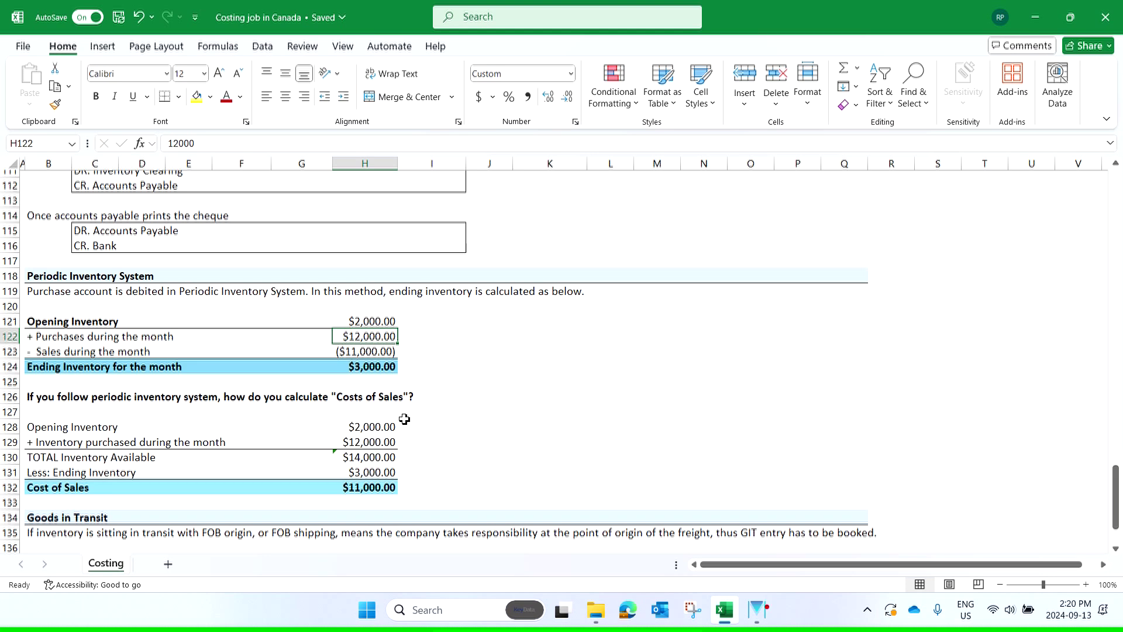
left_click(390, 367)
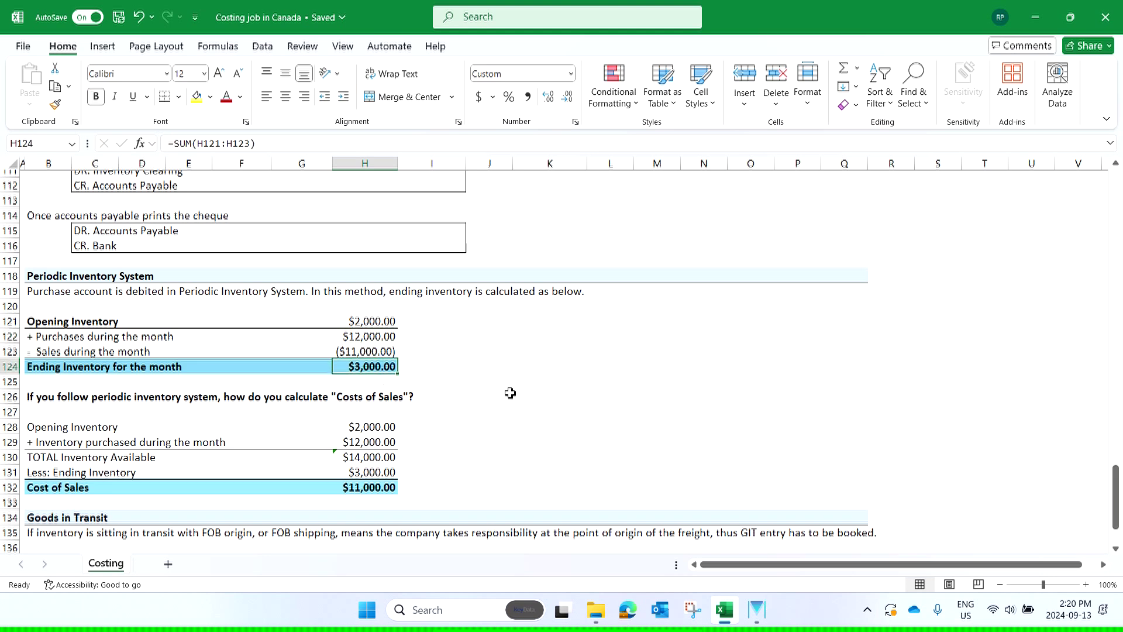
scroll(512, 393, "down", 1)
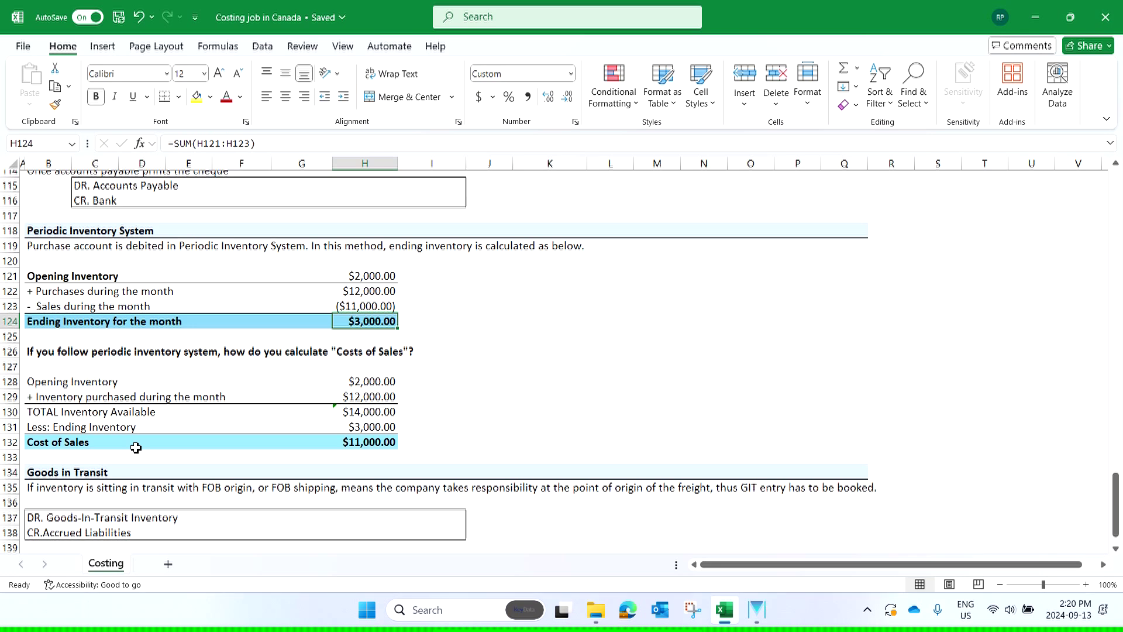
left_click(378, 427)
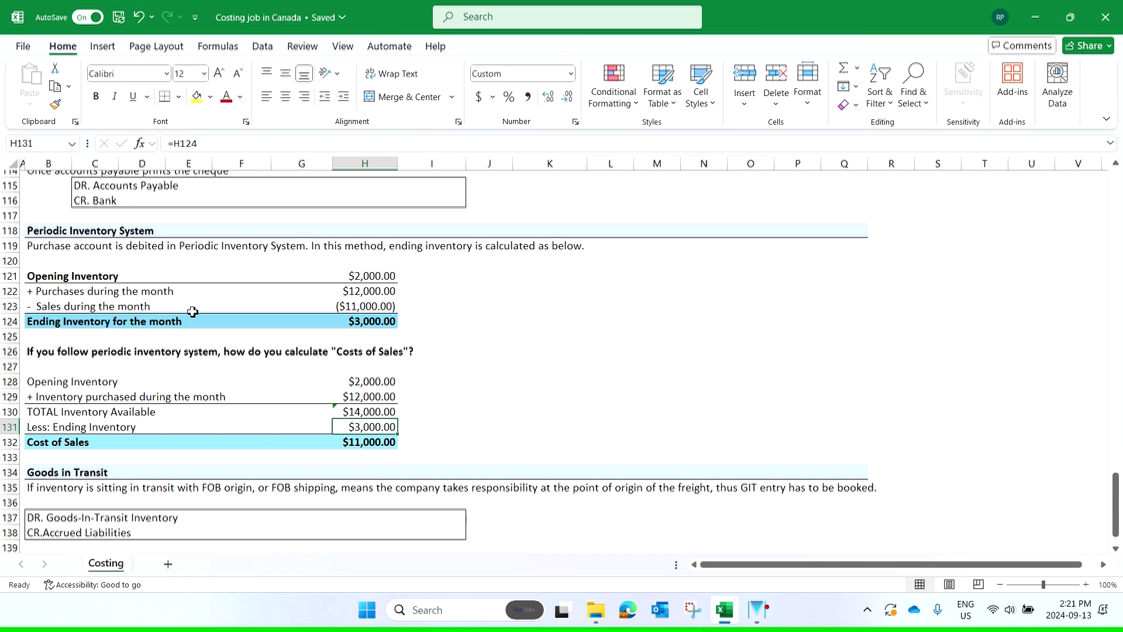
Read the Goods in Transit entry and its reversal note in rows 134 to 140, and return to the BOM section.
scroll(276, 335, "down", 3)
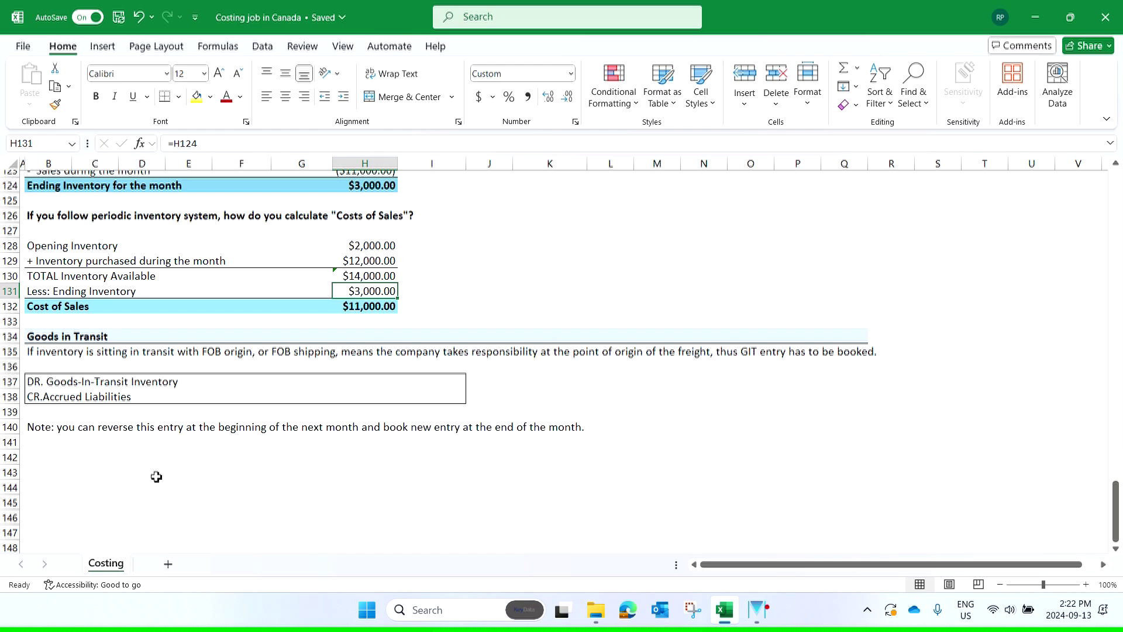
scroll(155, 477, "up", 13)
scroll(157, 477, "up", 20)
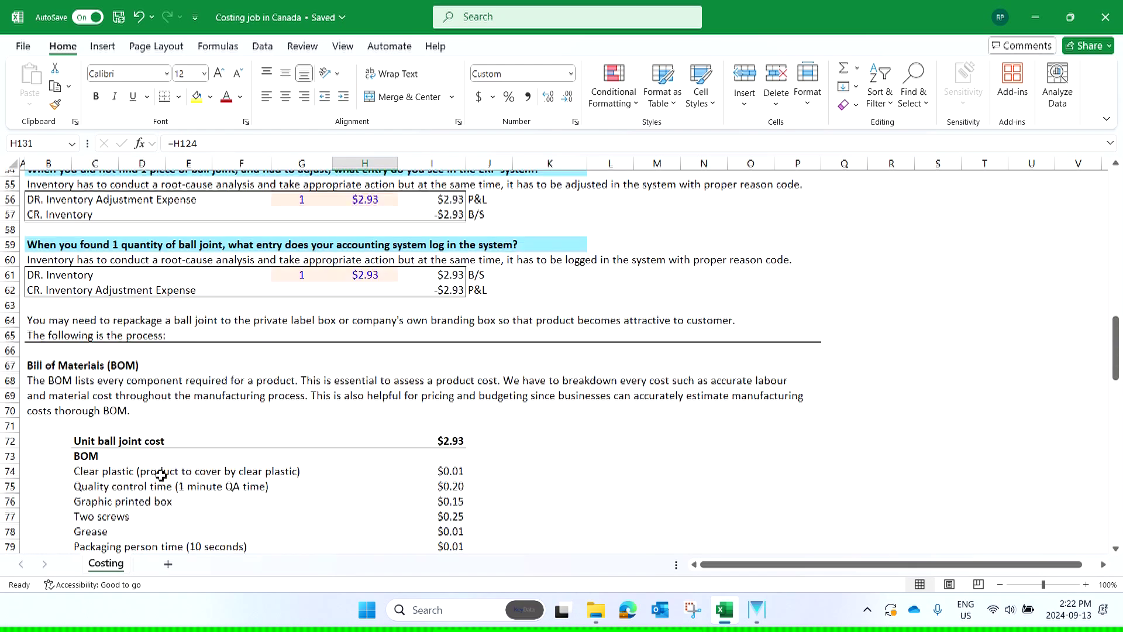